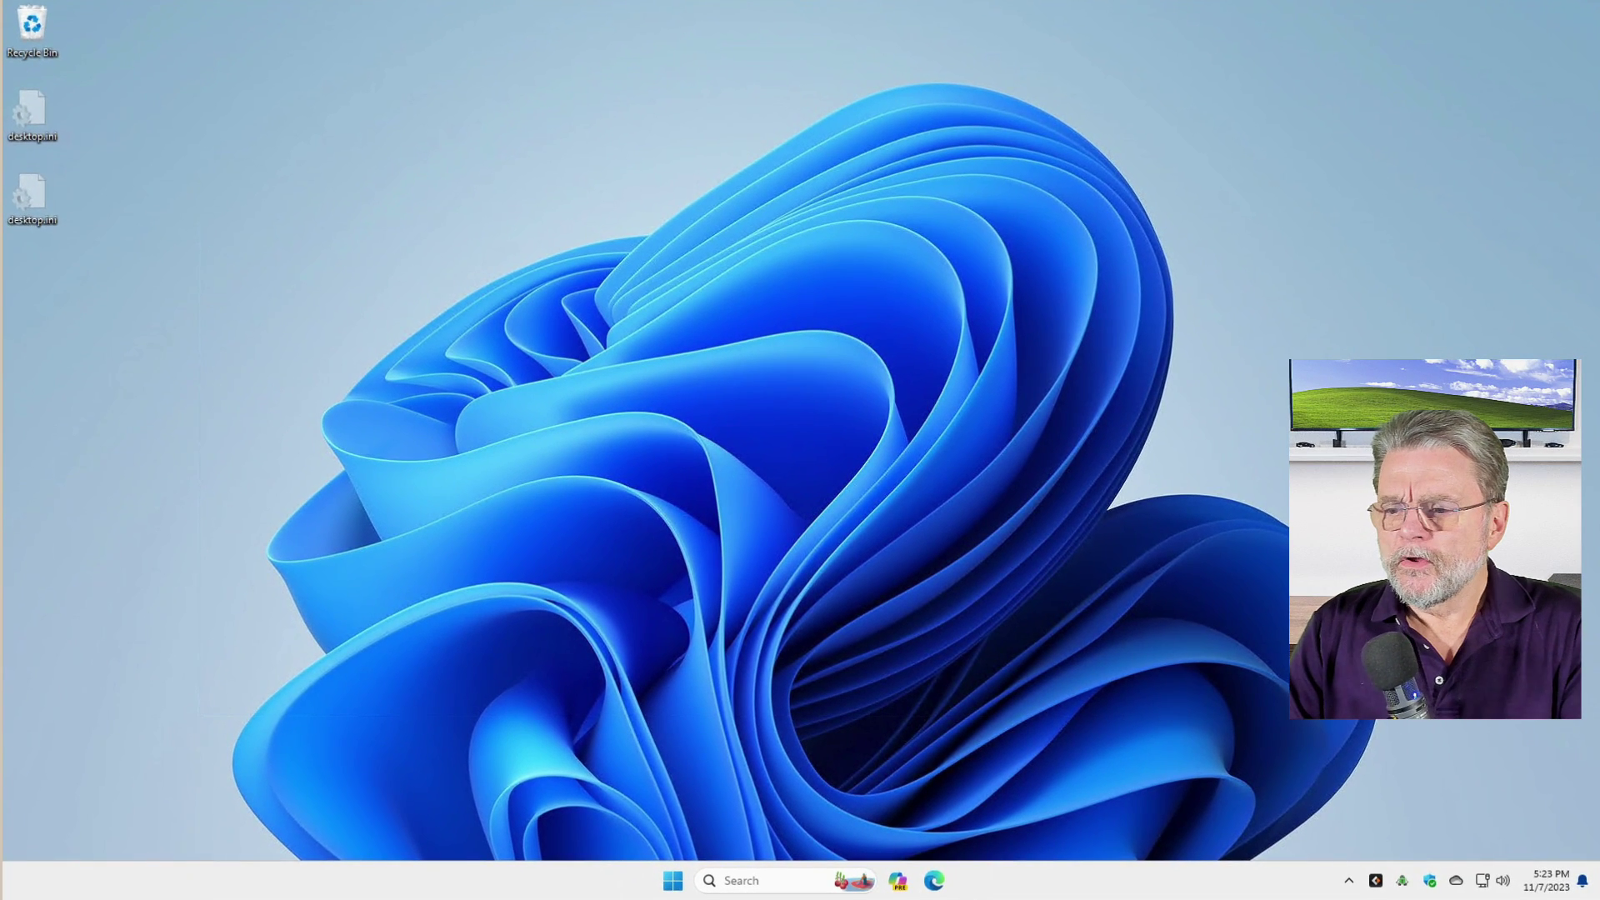
Open Task Manager from the taskbar and sort the Startup apps list by Status
right_click(1106, 883)
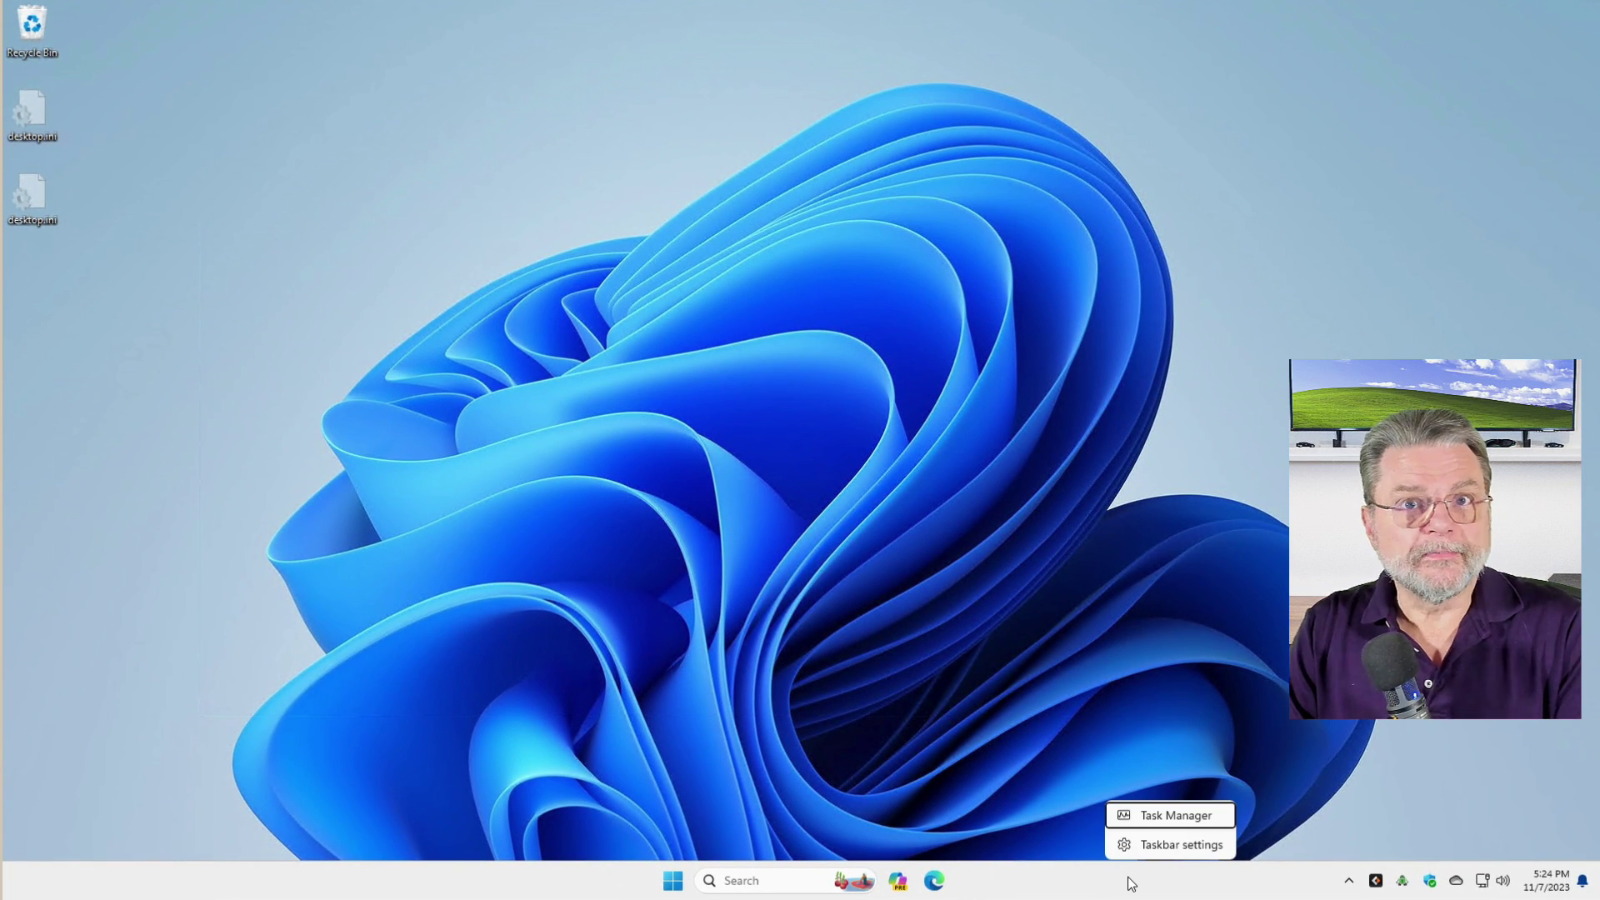
left_click(1152, 813)
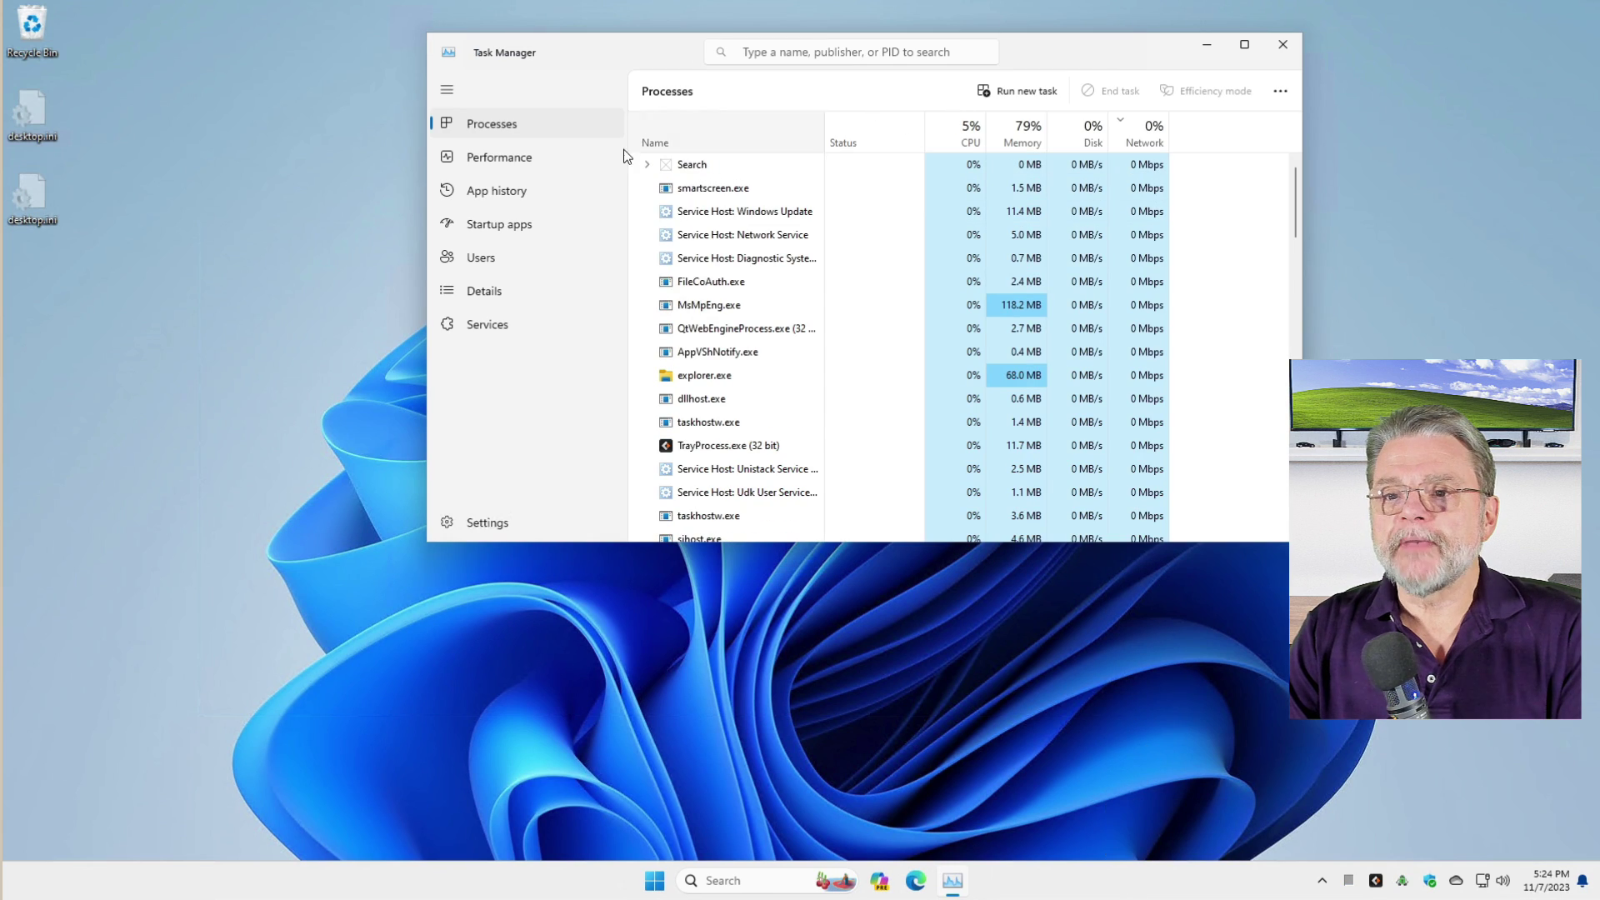
left_click(519, 235)
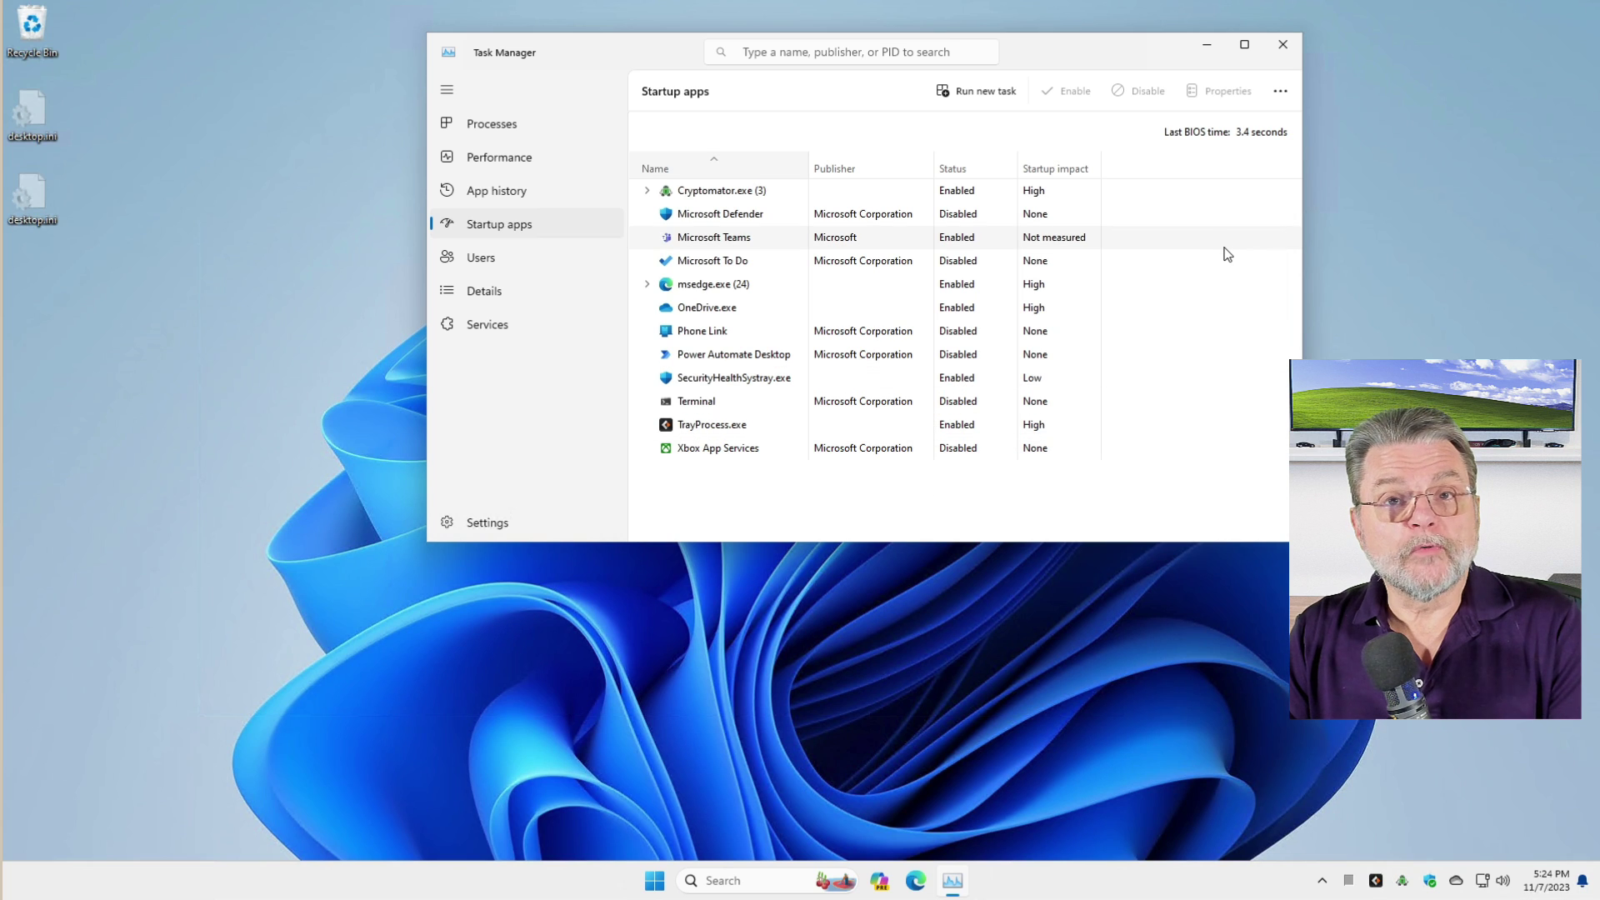
left_click(984, 167)
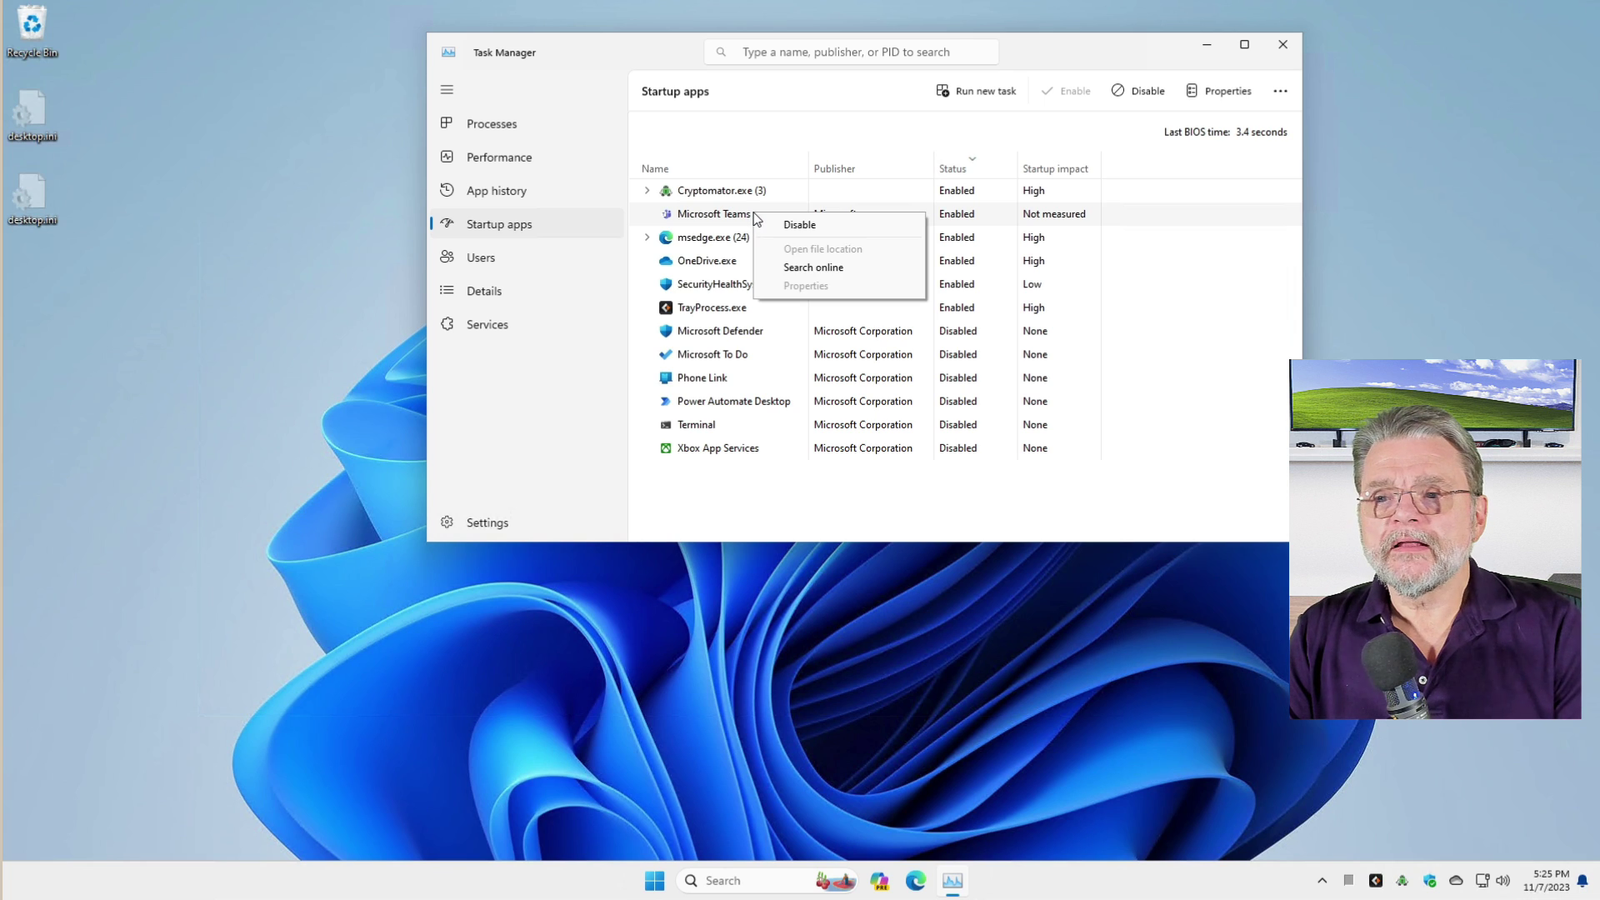
Disable Microsoft Teams as a startup app
right_click(755, 219)
left_click(825, 227)
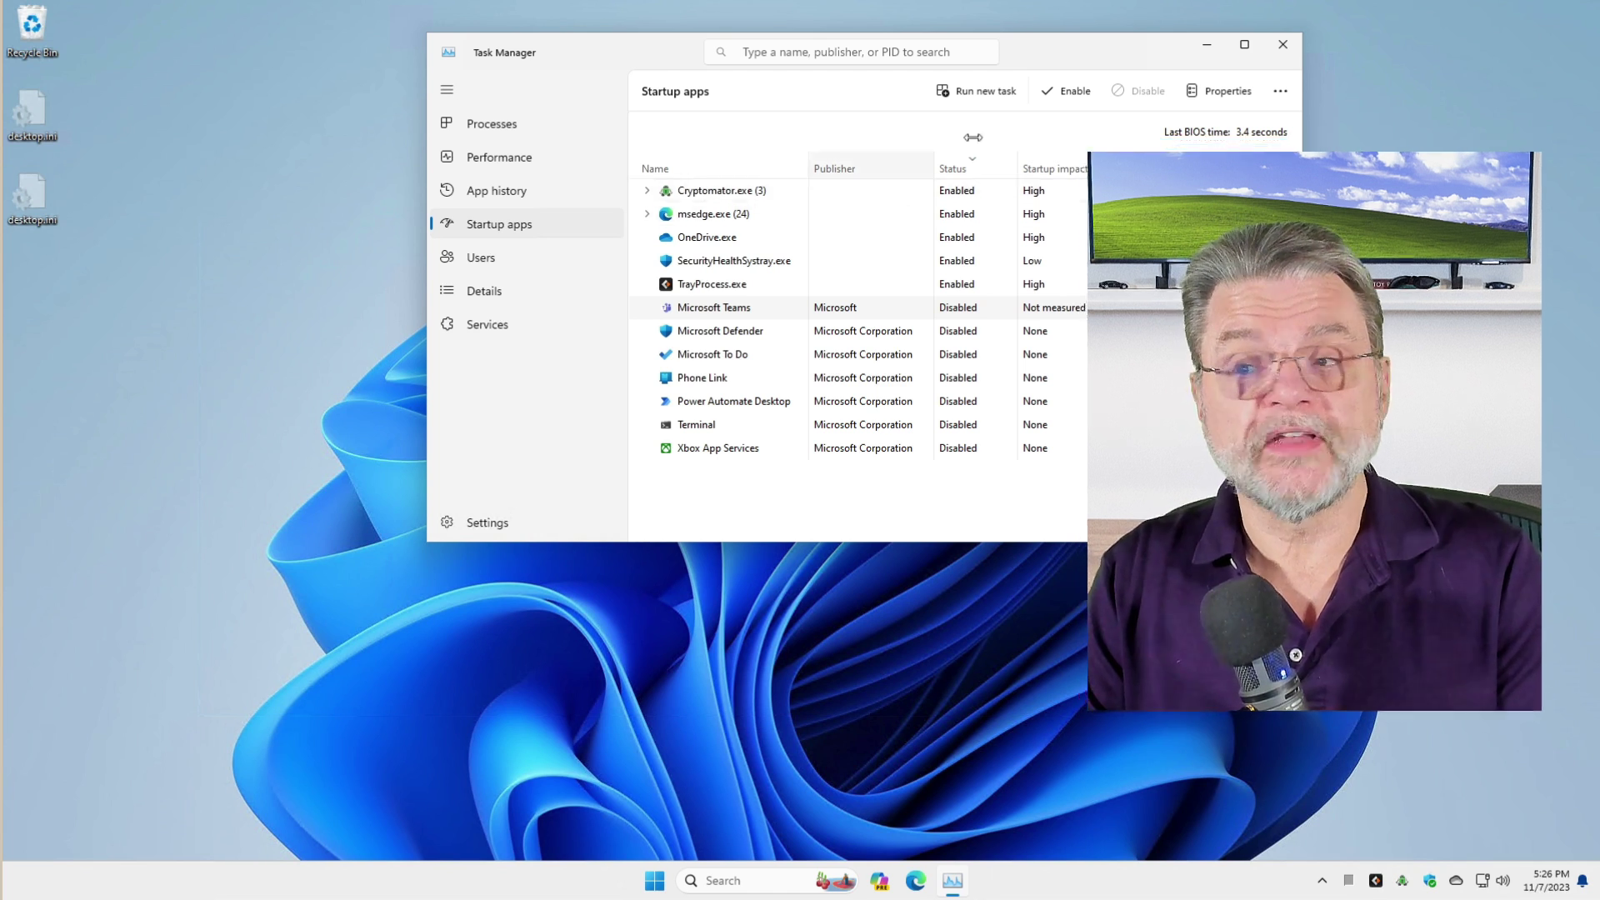
Close Task Manager and open Windows Security's Virus & threat protection scan options
left_click(1282, 44)
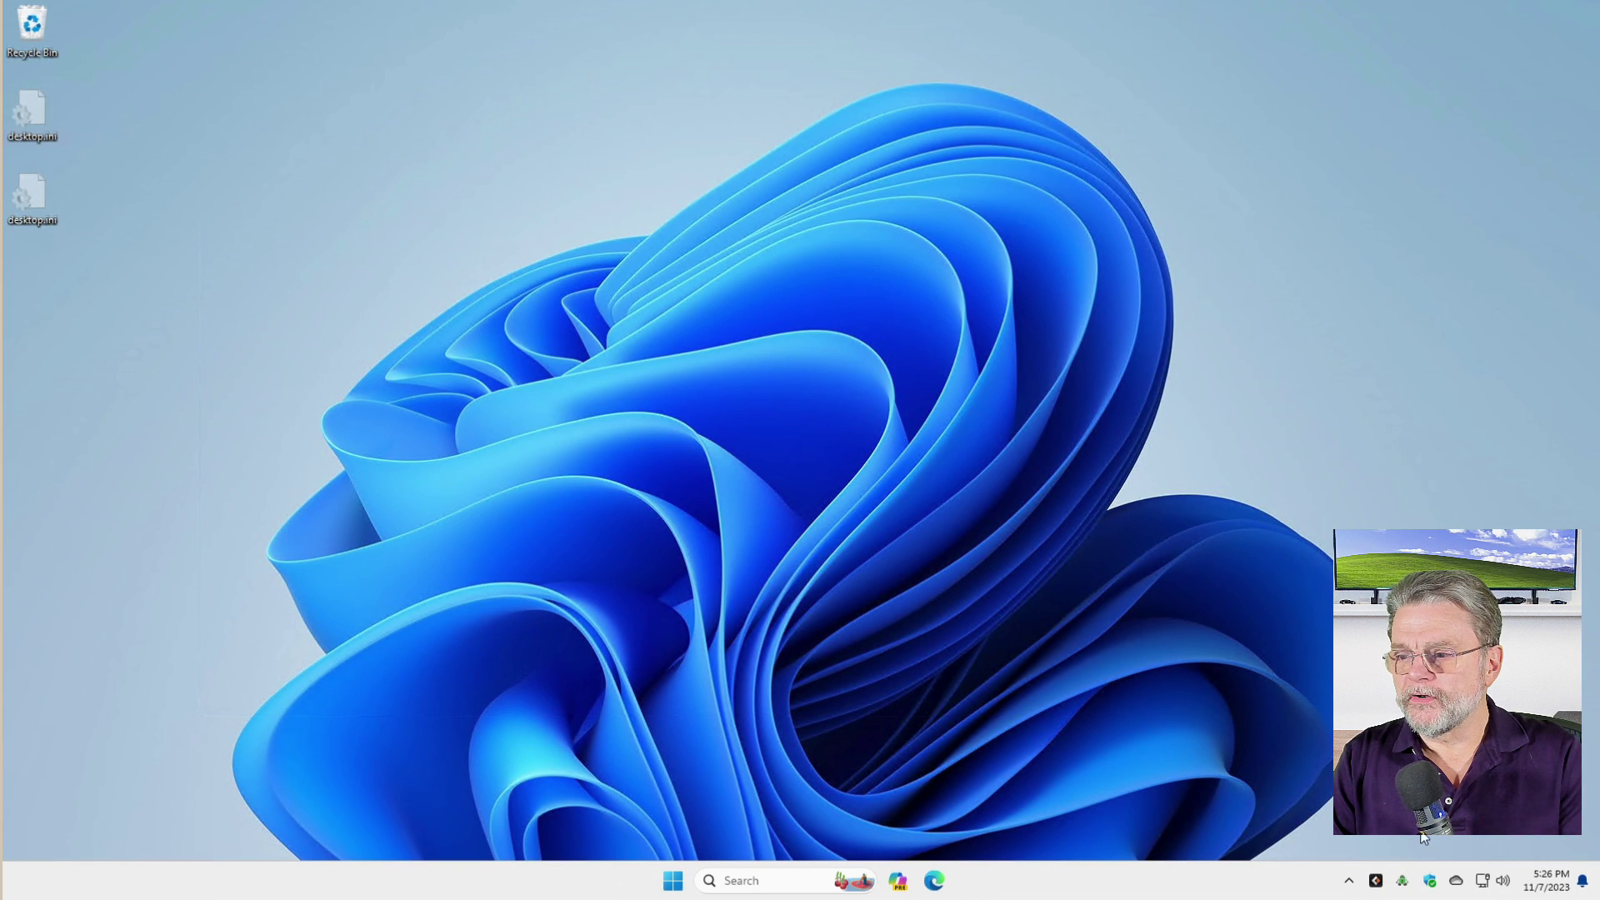
left_click(1431, 882)
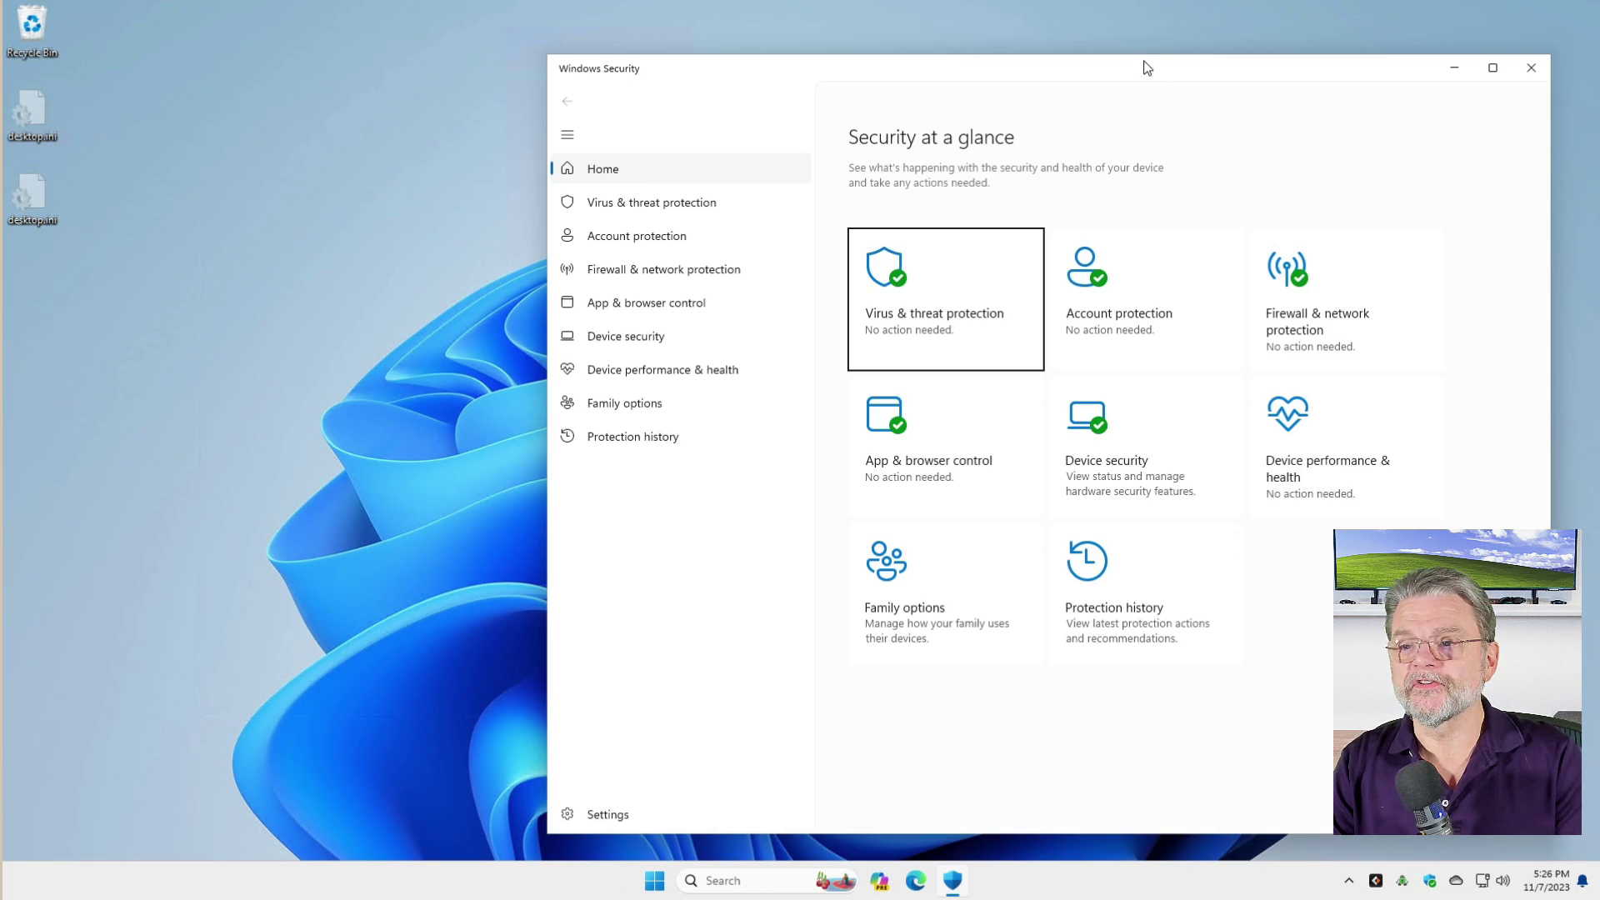
left_click(951, 335)
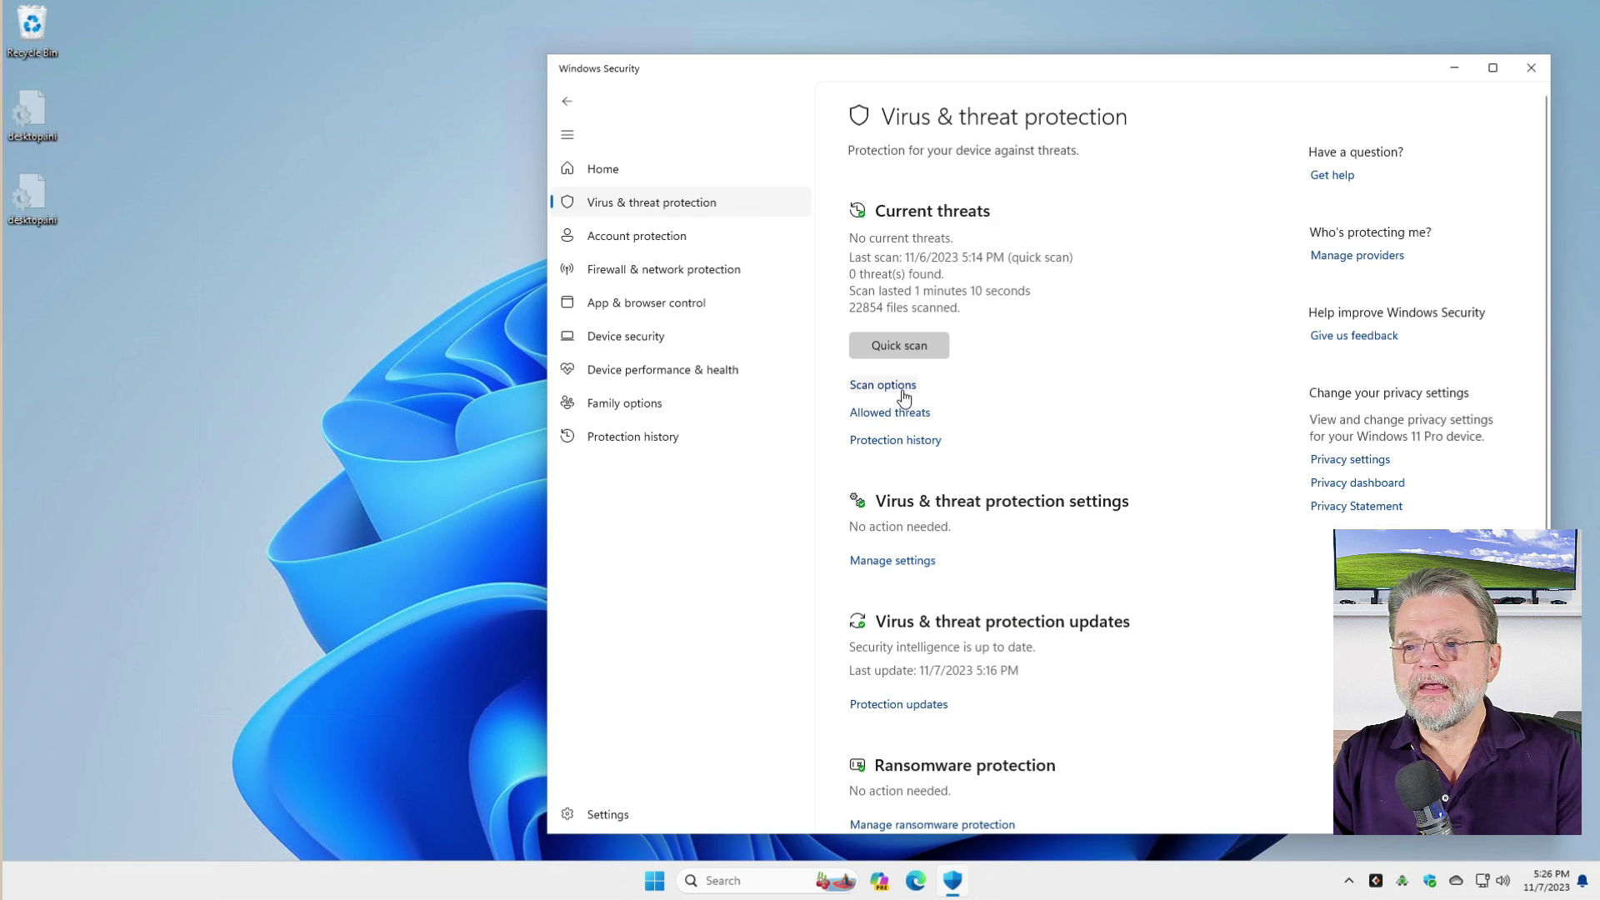
left_click(901, 387)
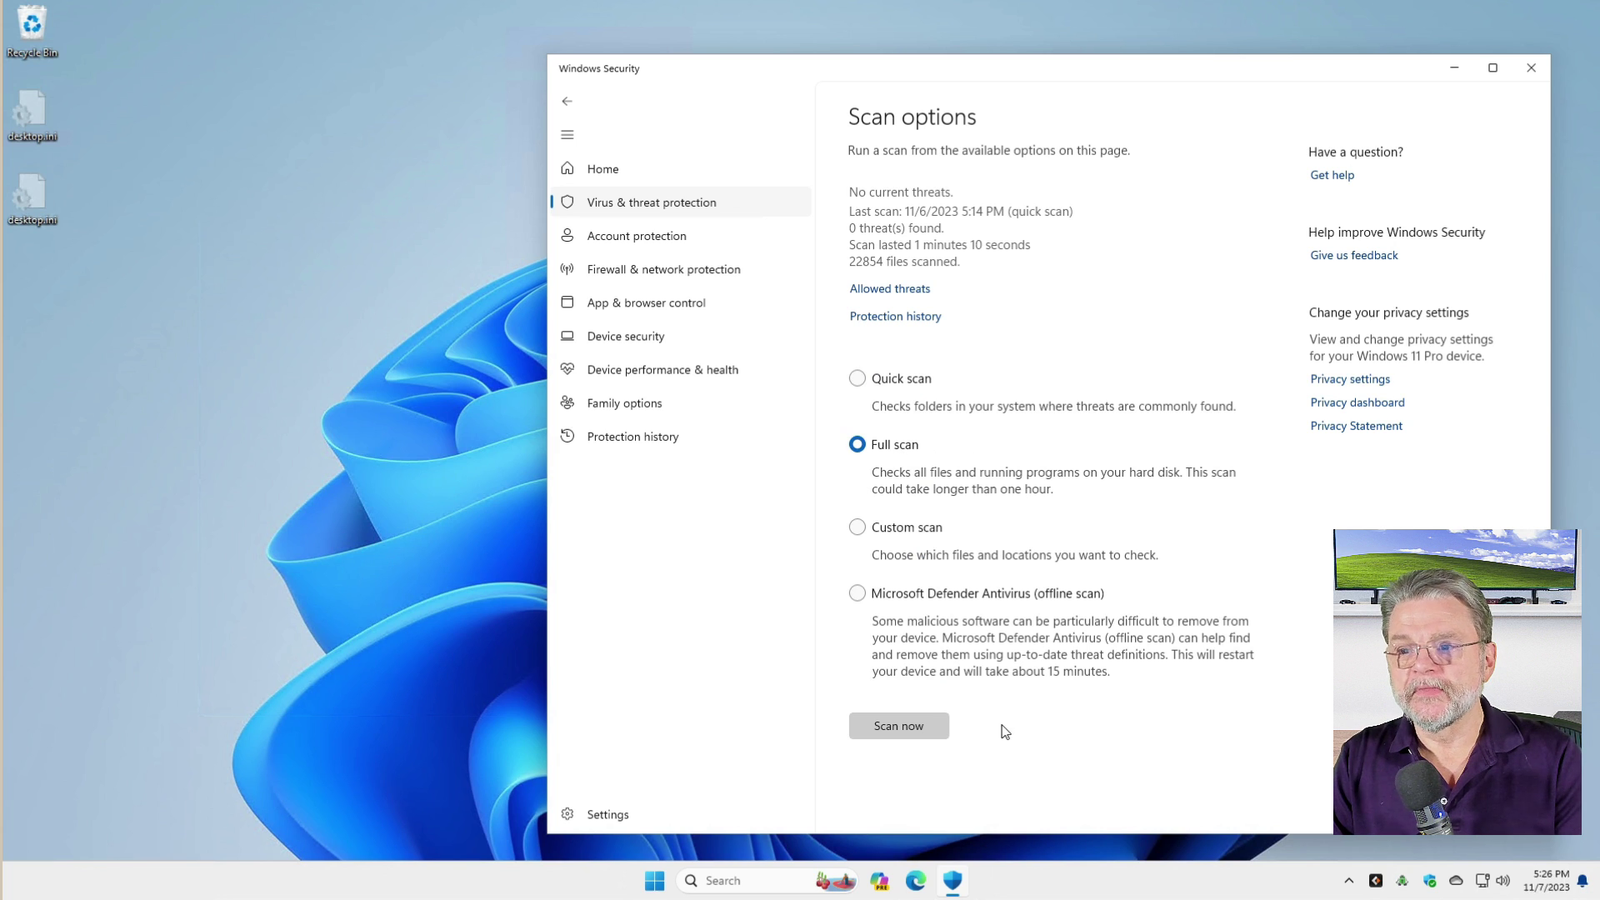
left_click(901, 726)
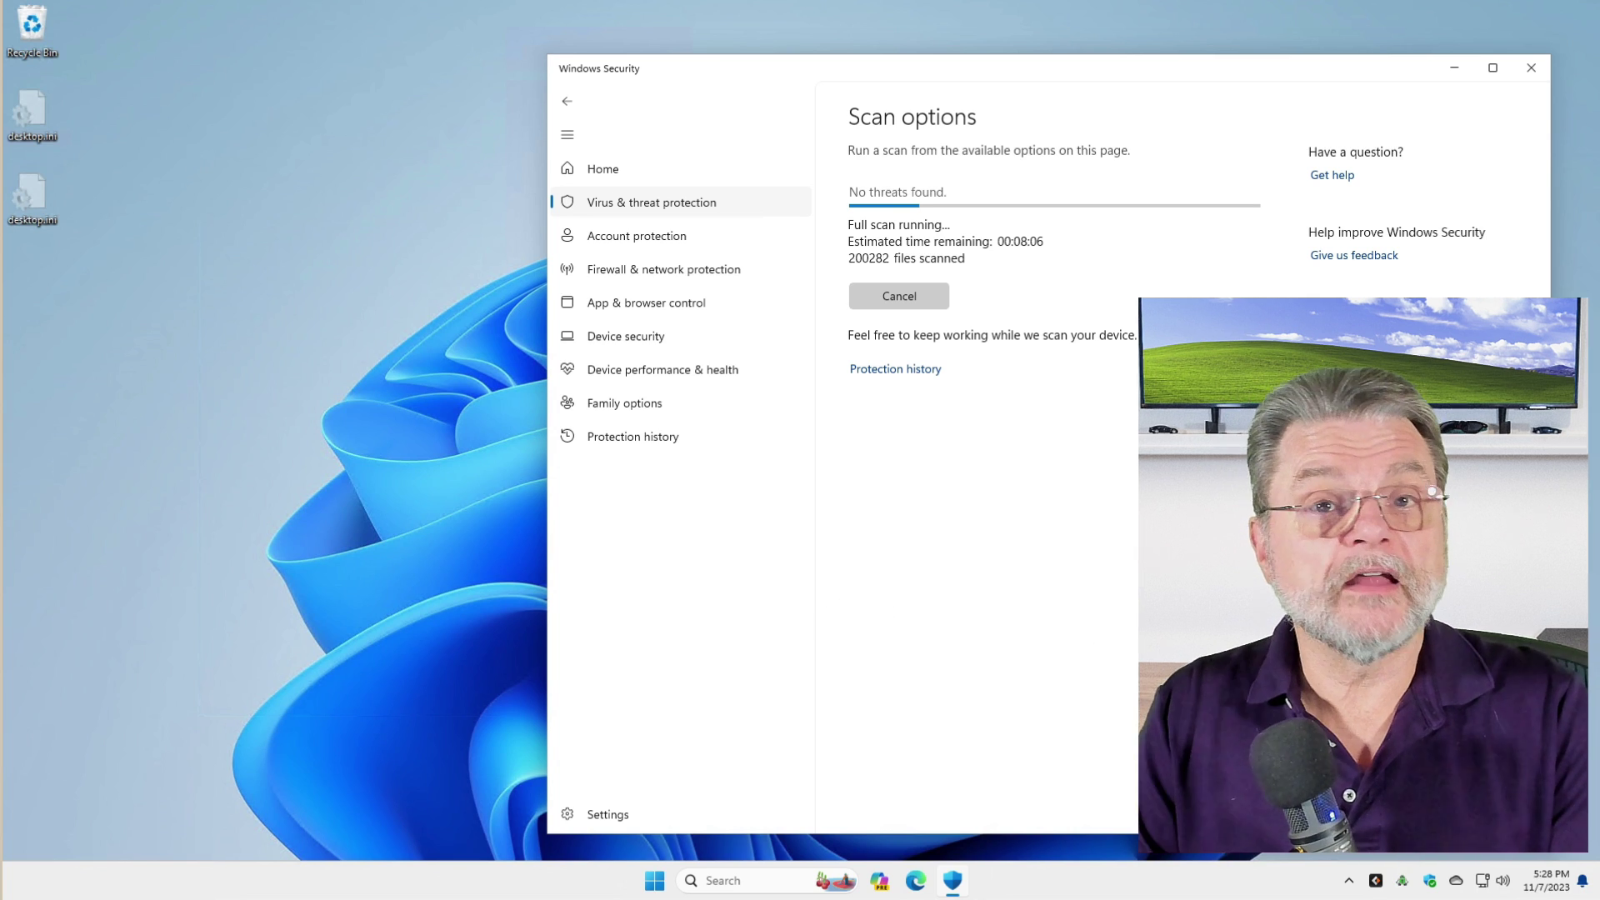
Minimize Windows Security and select the Start button
left_click(1454, 67)
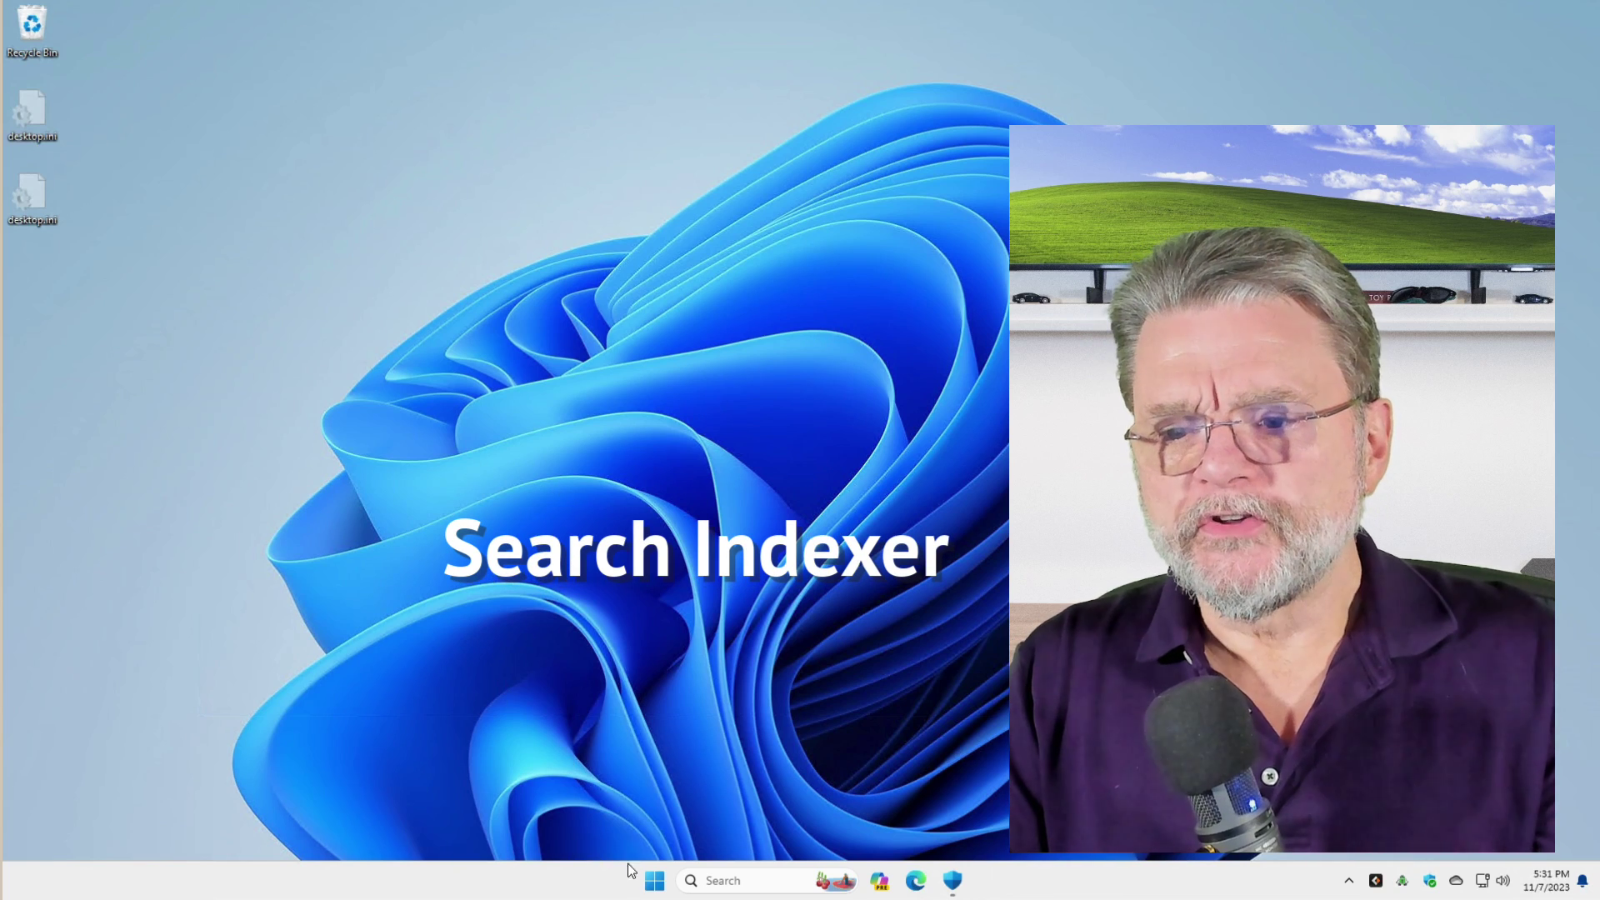
left_click(654, 883)
Open Computer Management and select the Windows Search service under Services and Applications
right_click(653, 885)
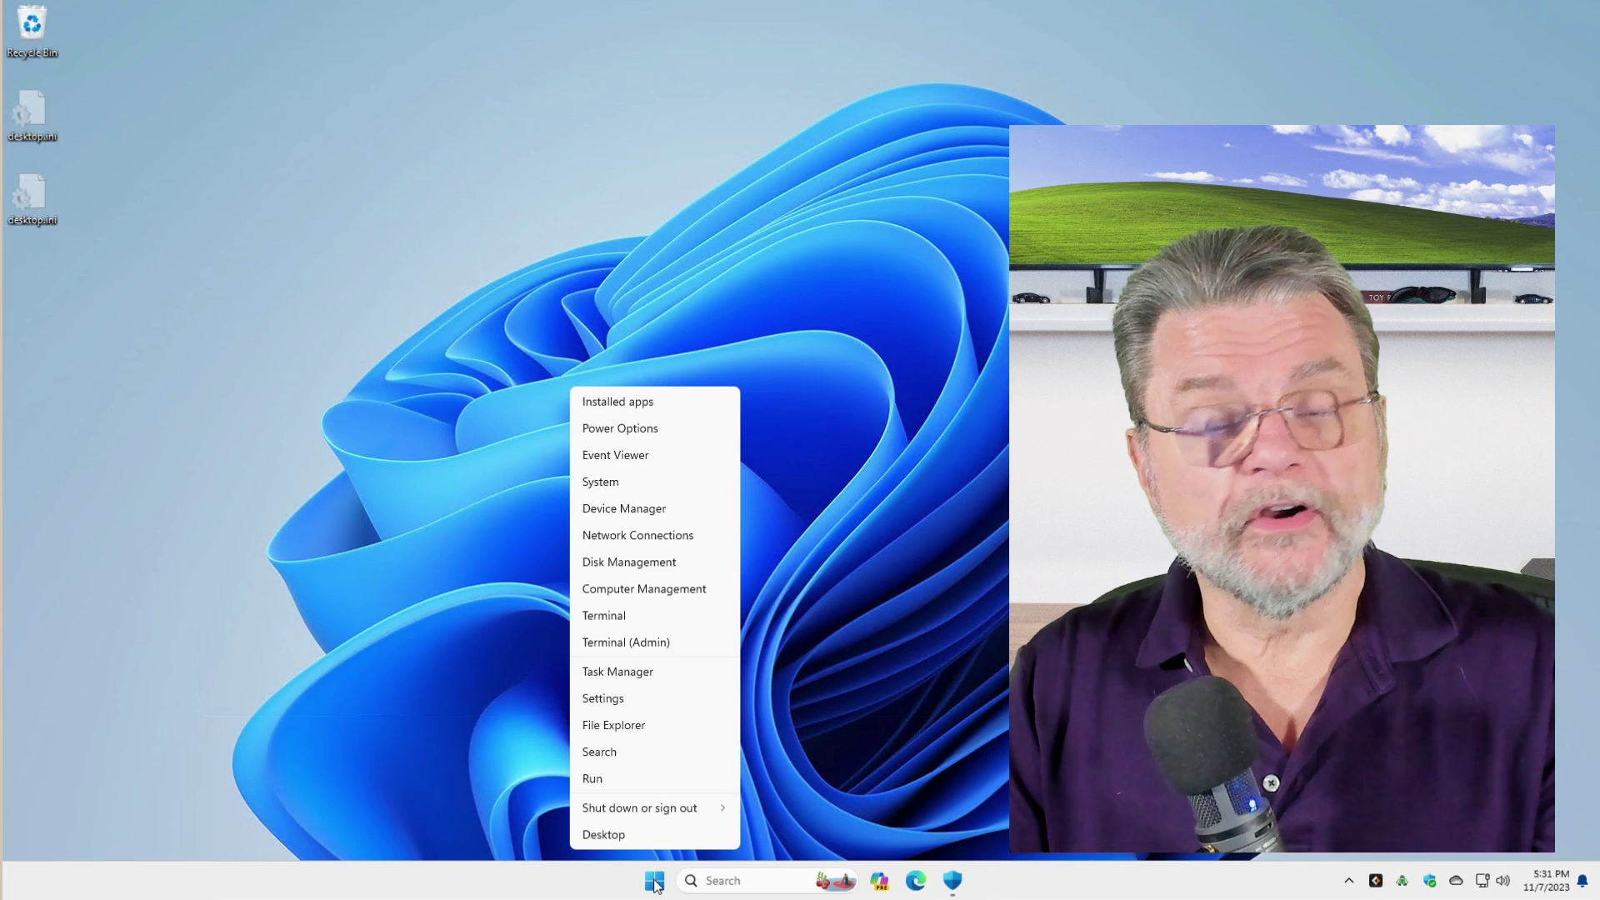
left_click(659, 590)
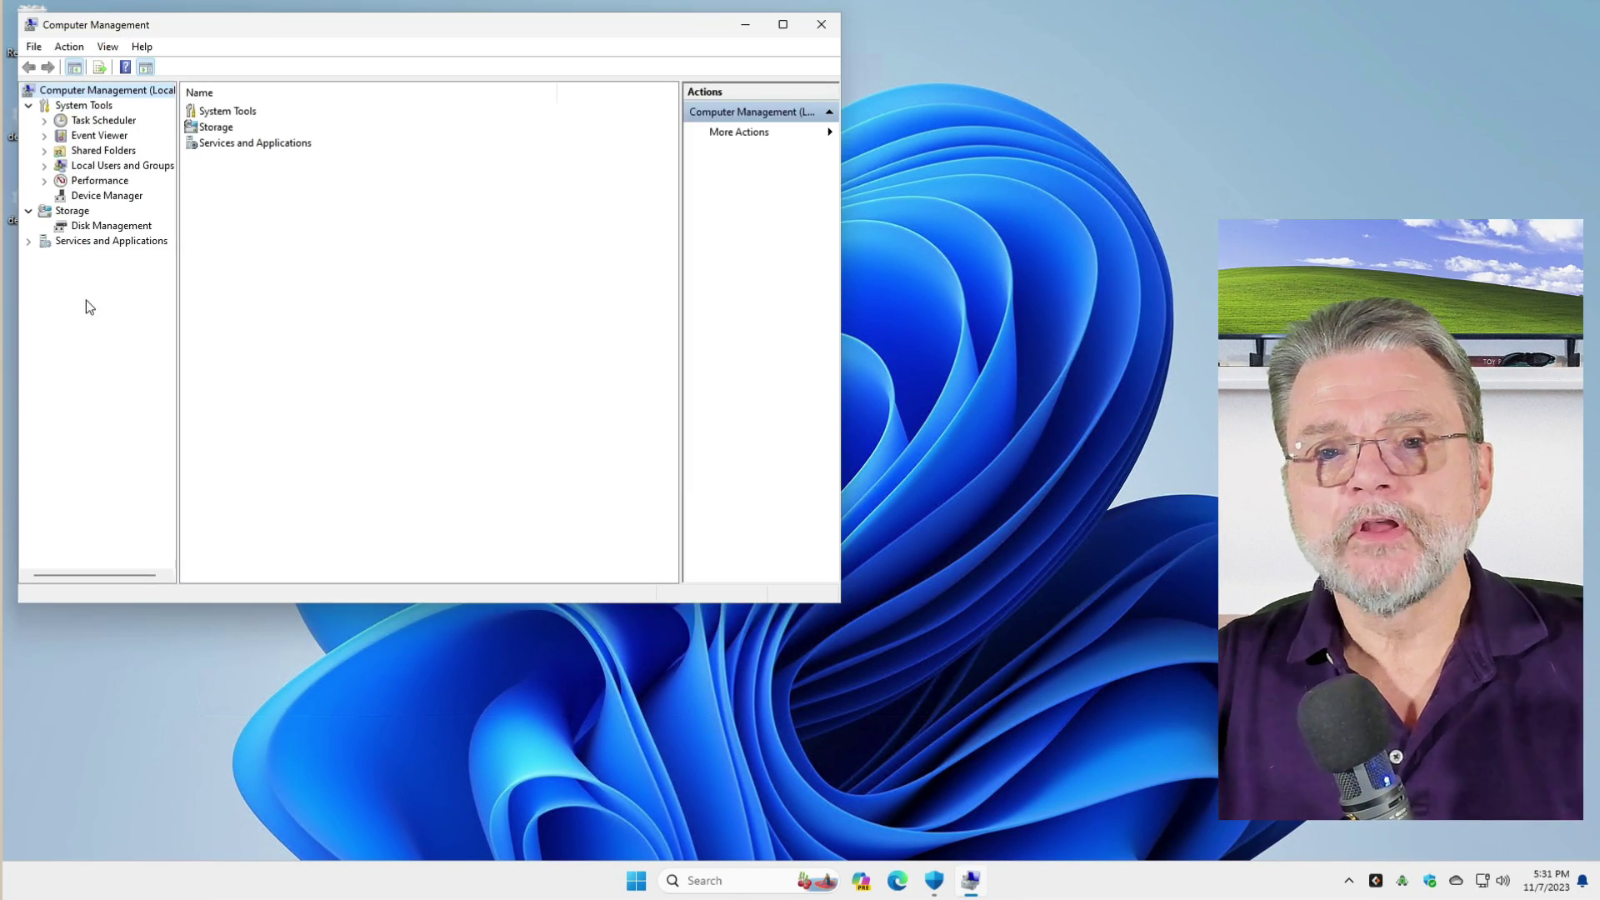
left_click(29, 242)
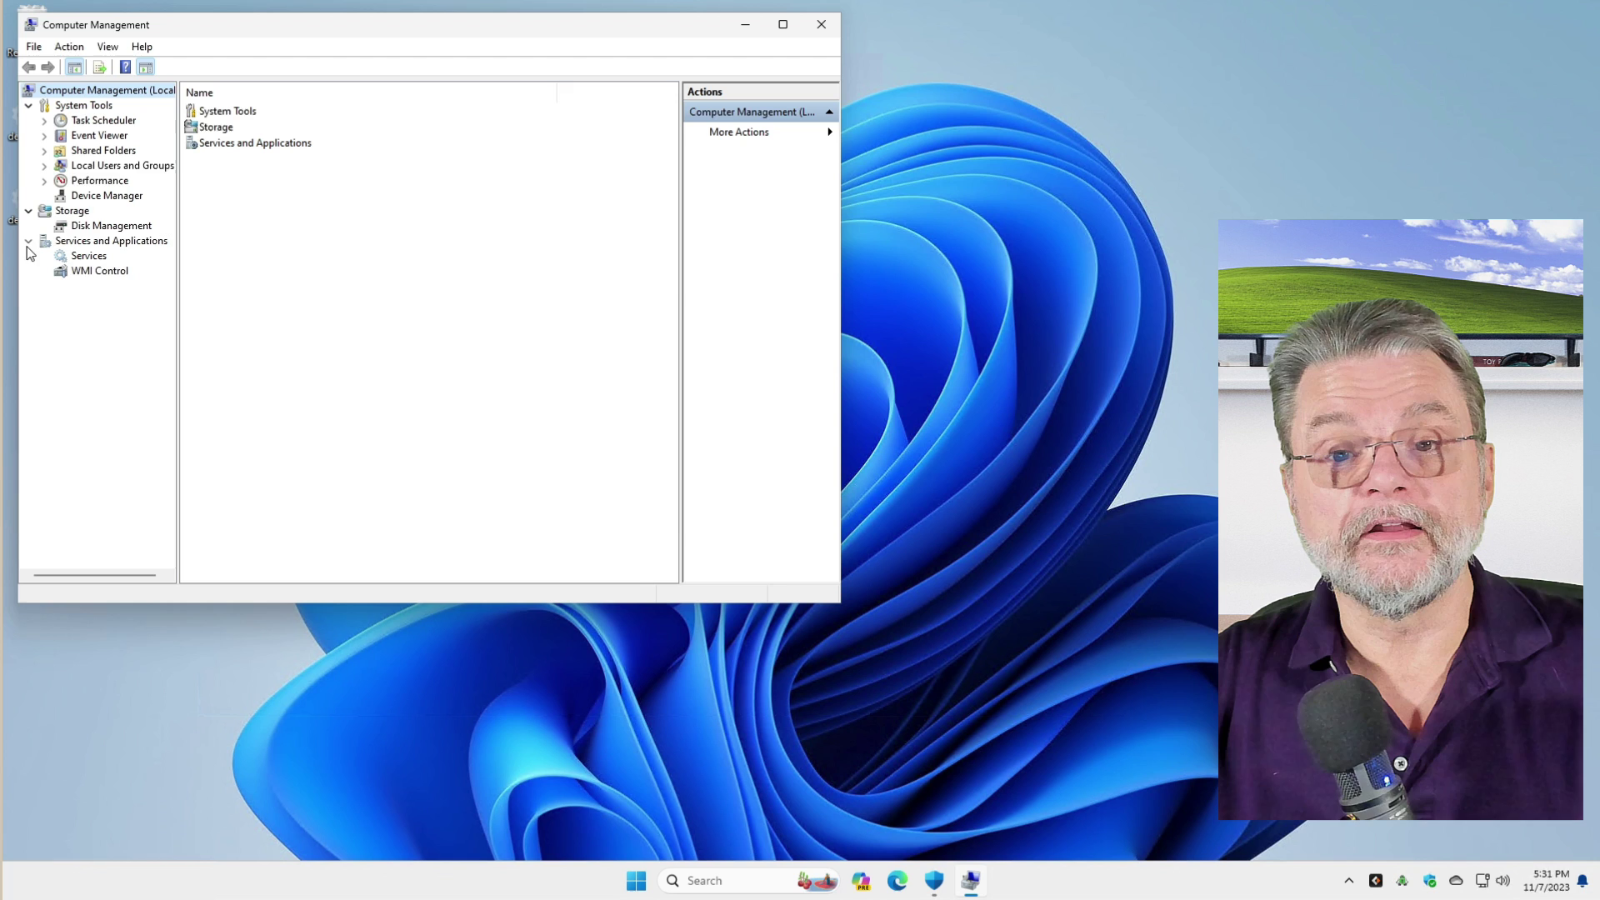
left_click(89, 257)
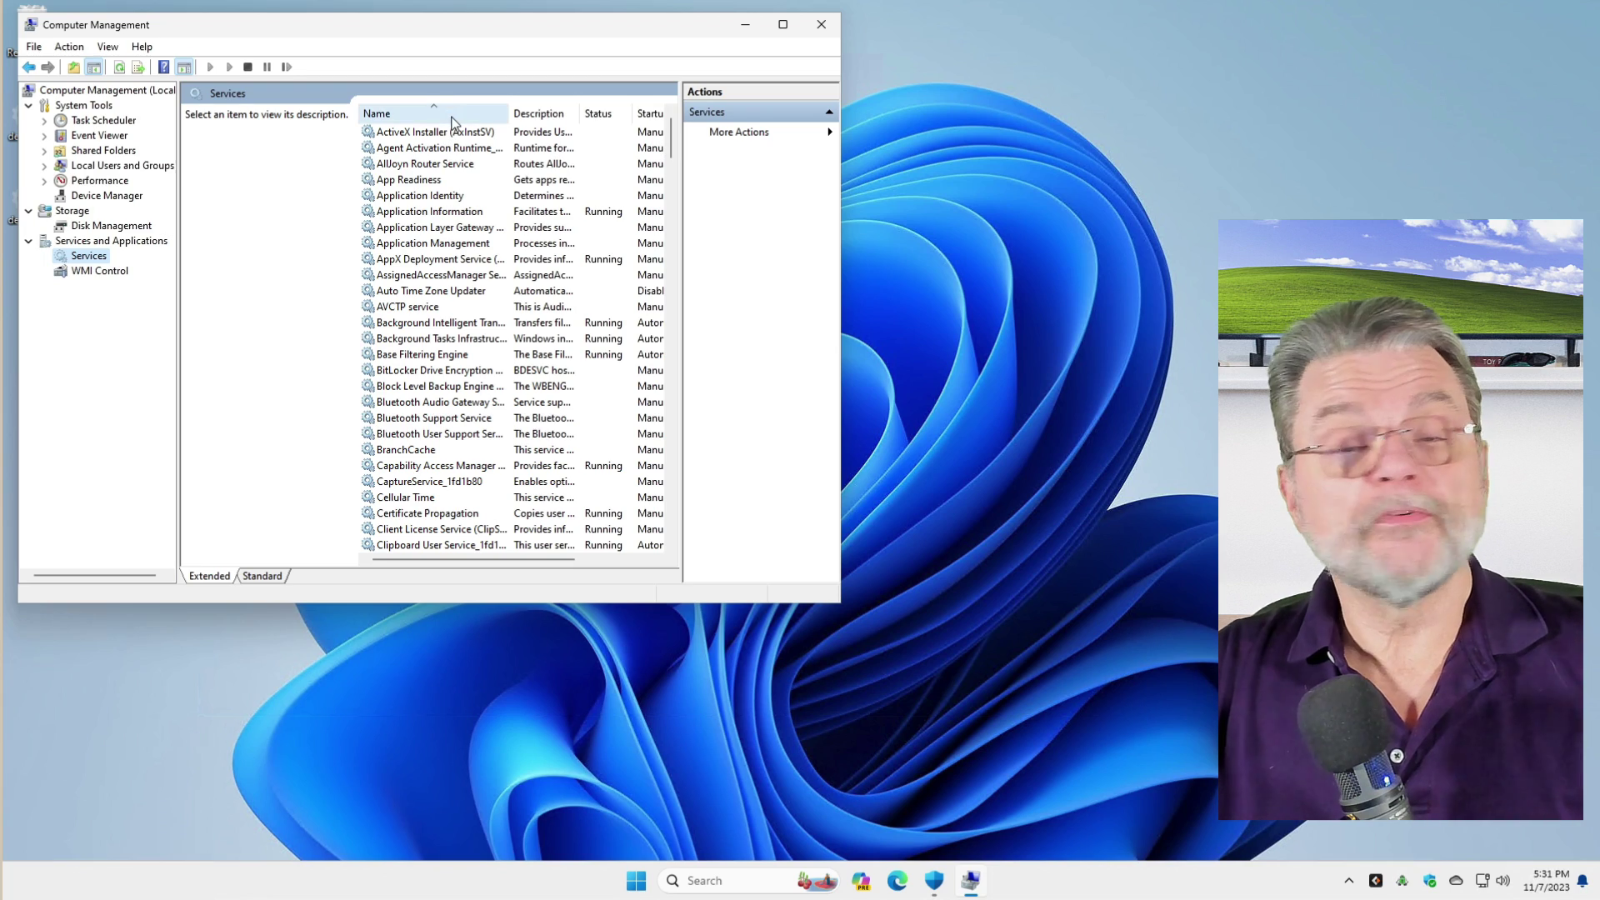
left_click_drag(671, 148, 671, 540)
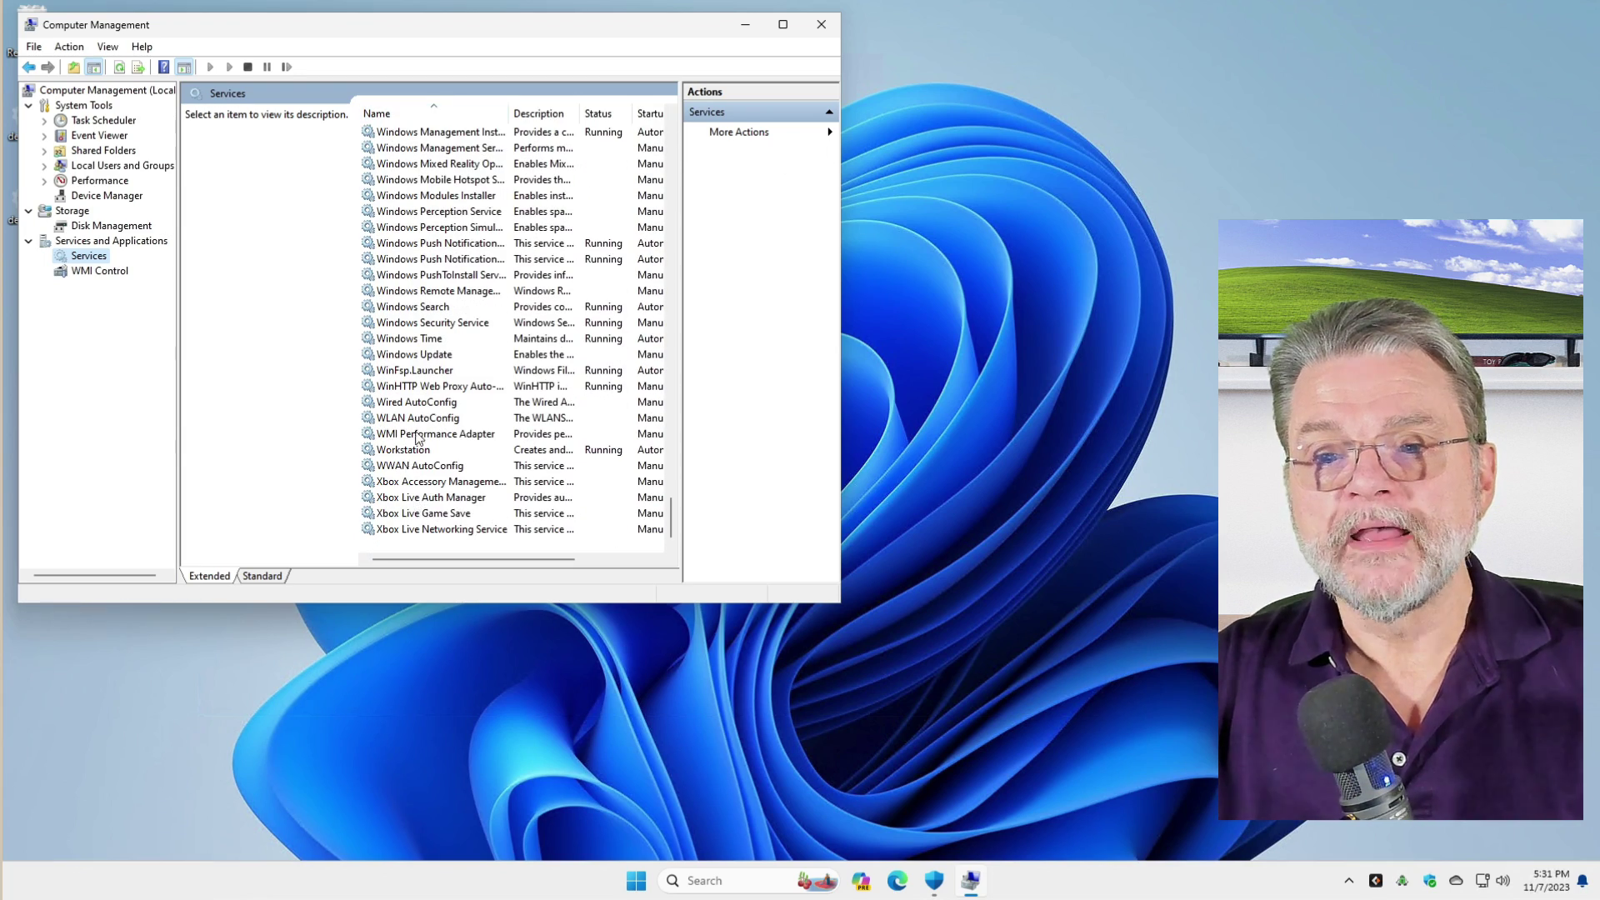
left_click(450, 308)
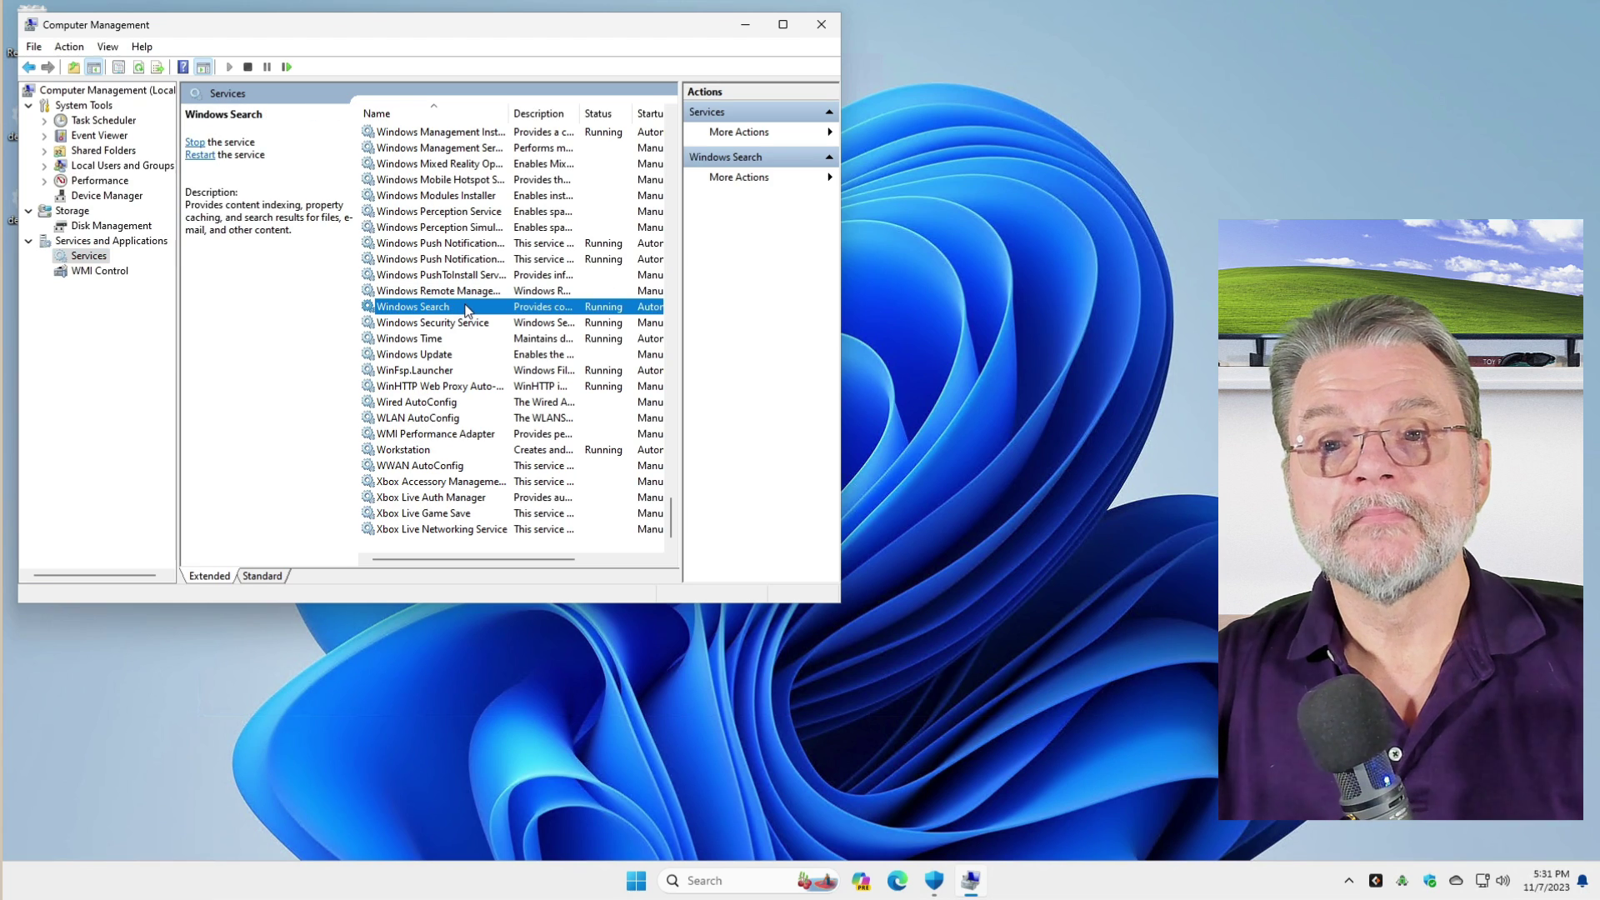
Stop Windows Search, set its startup type to Disabled, and close Computer Management
right_click(466, 309)
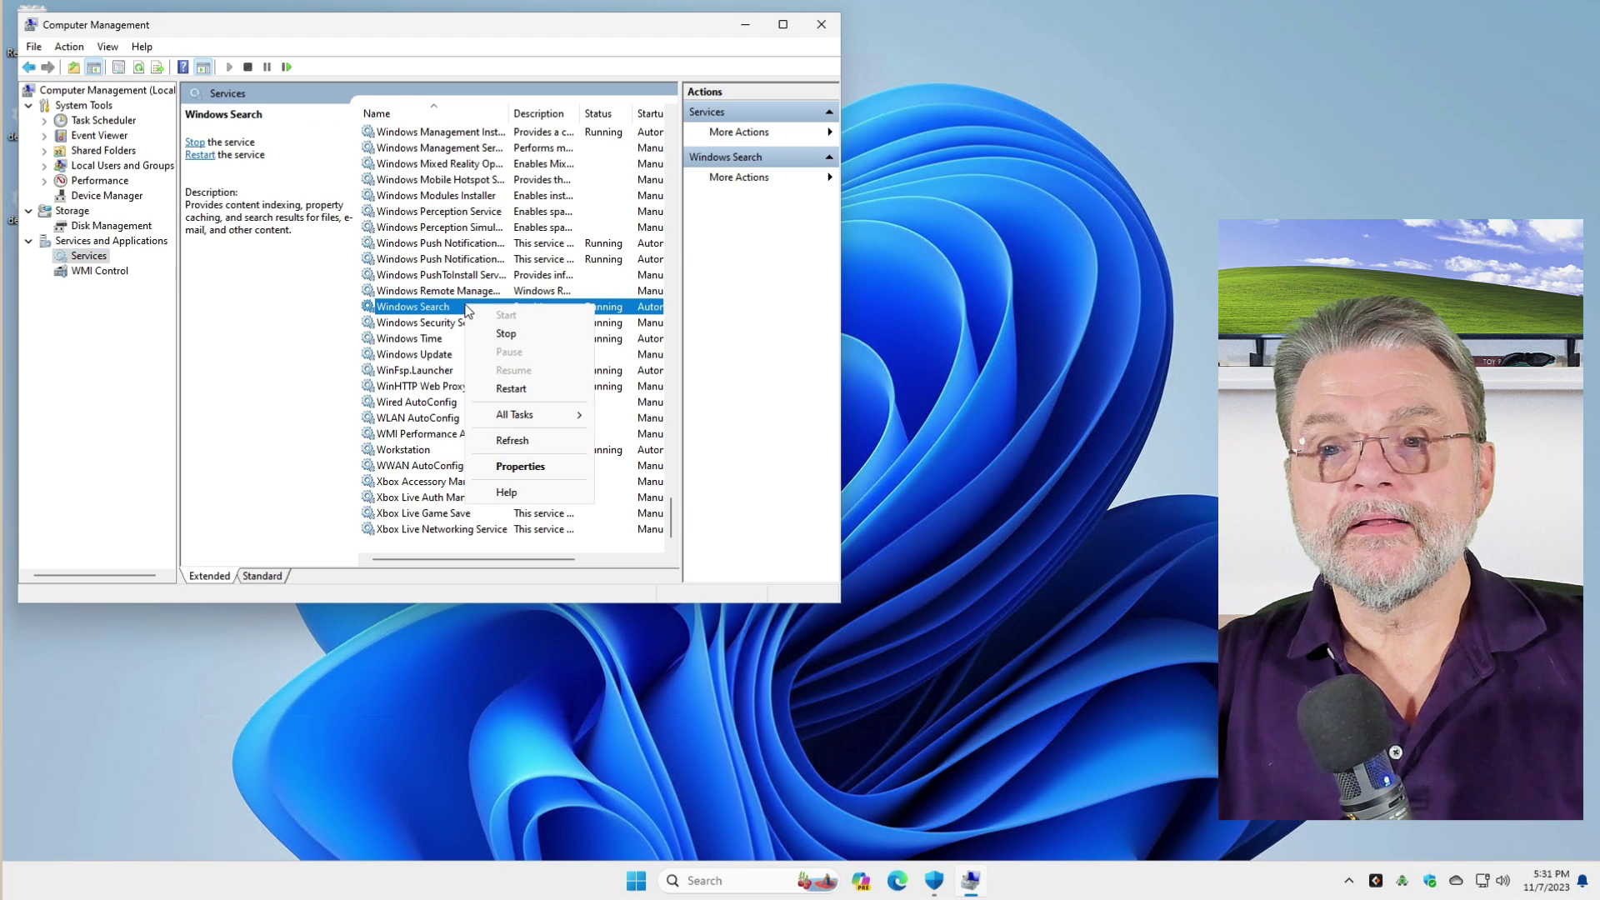
left_click(528, 470)
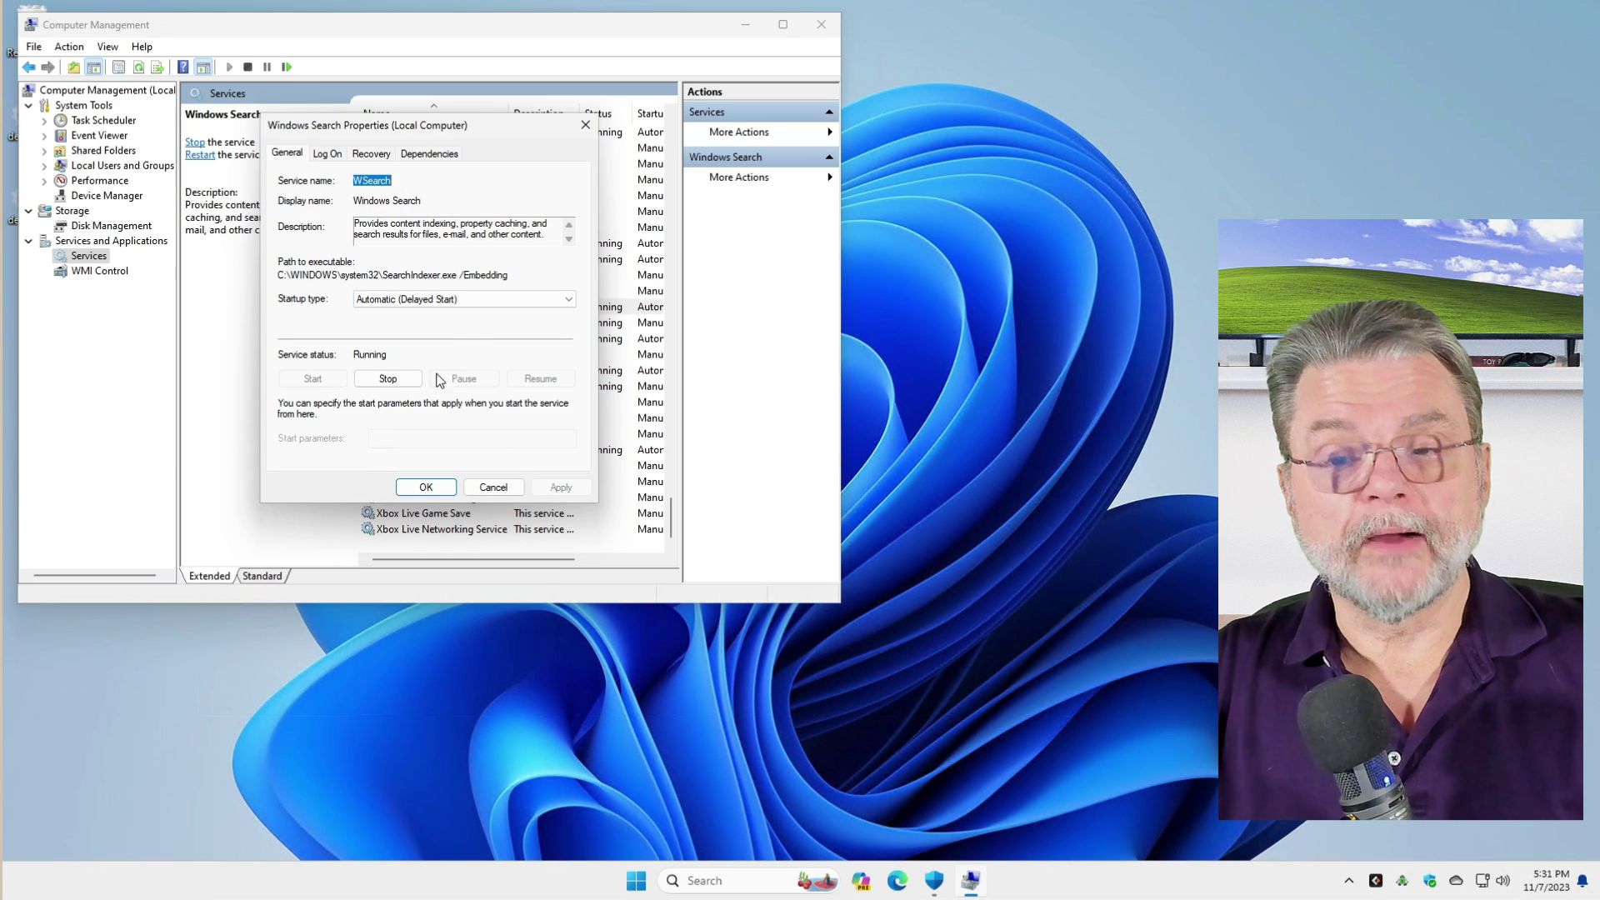
left_click(391, 378)
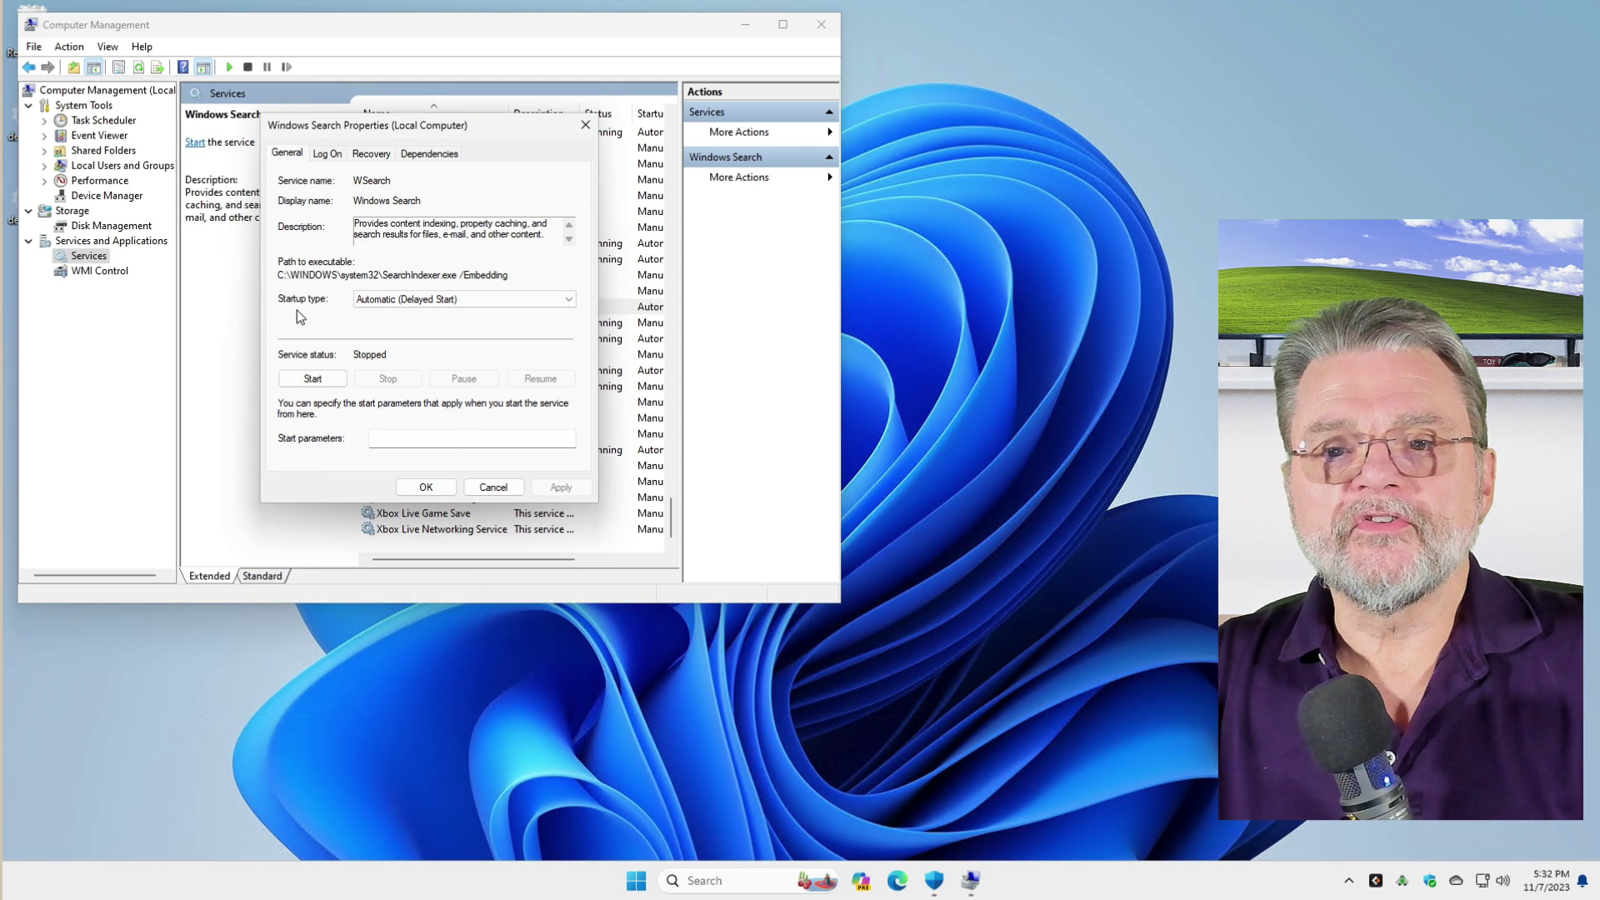
left_click(510, 299)
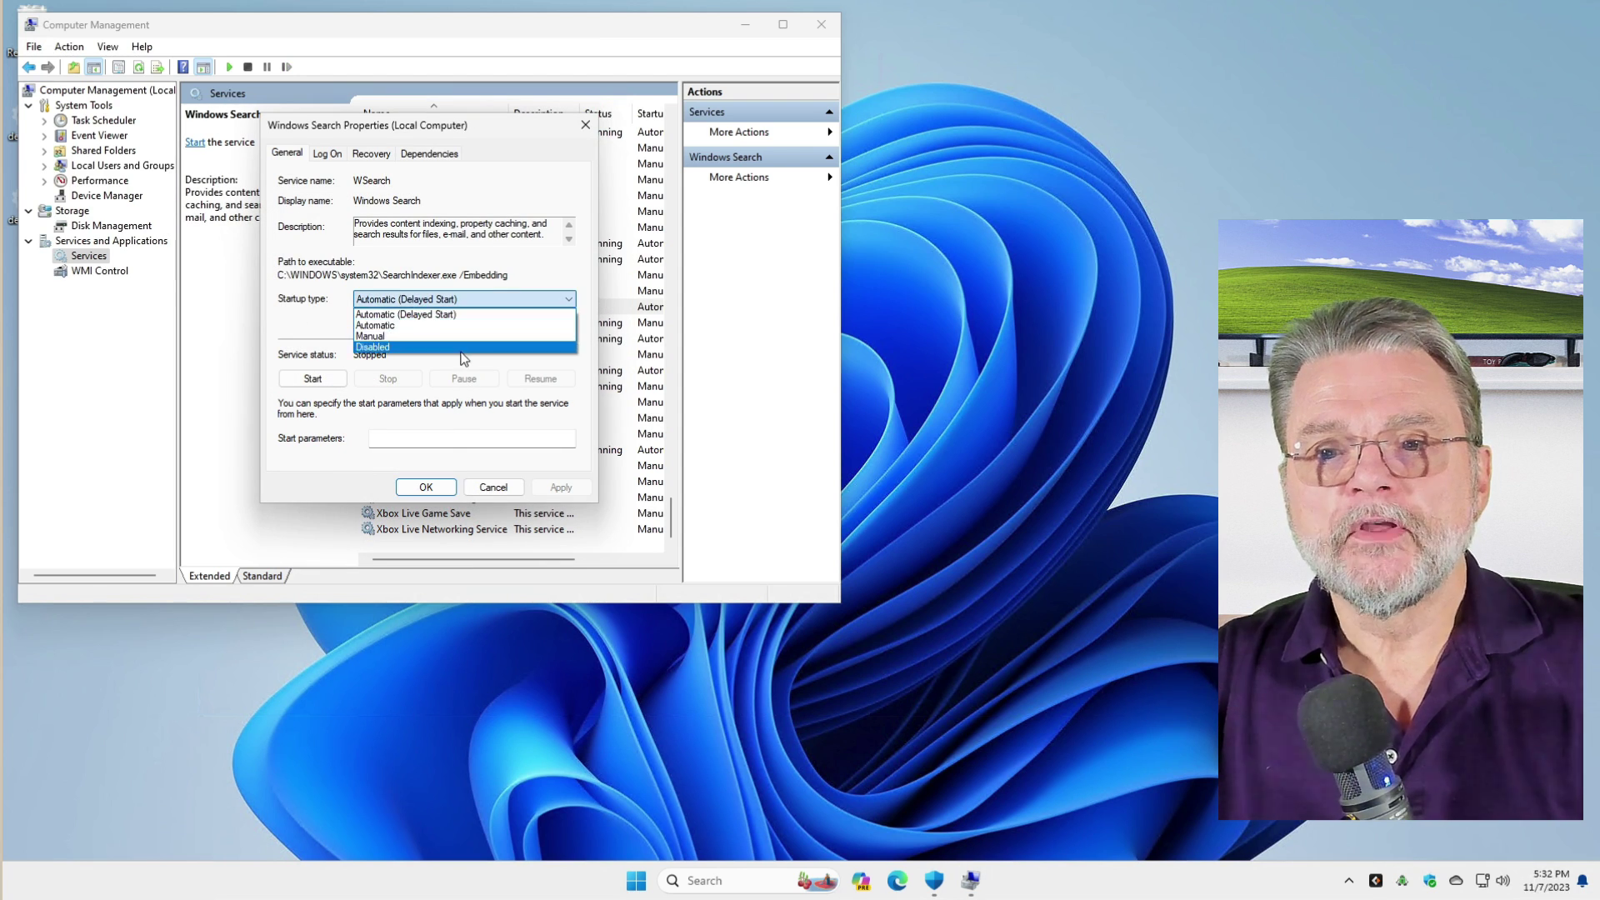
left_click(460, 349)
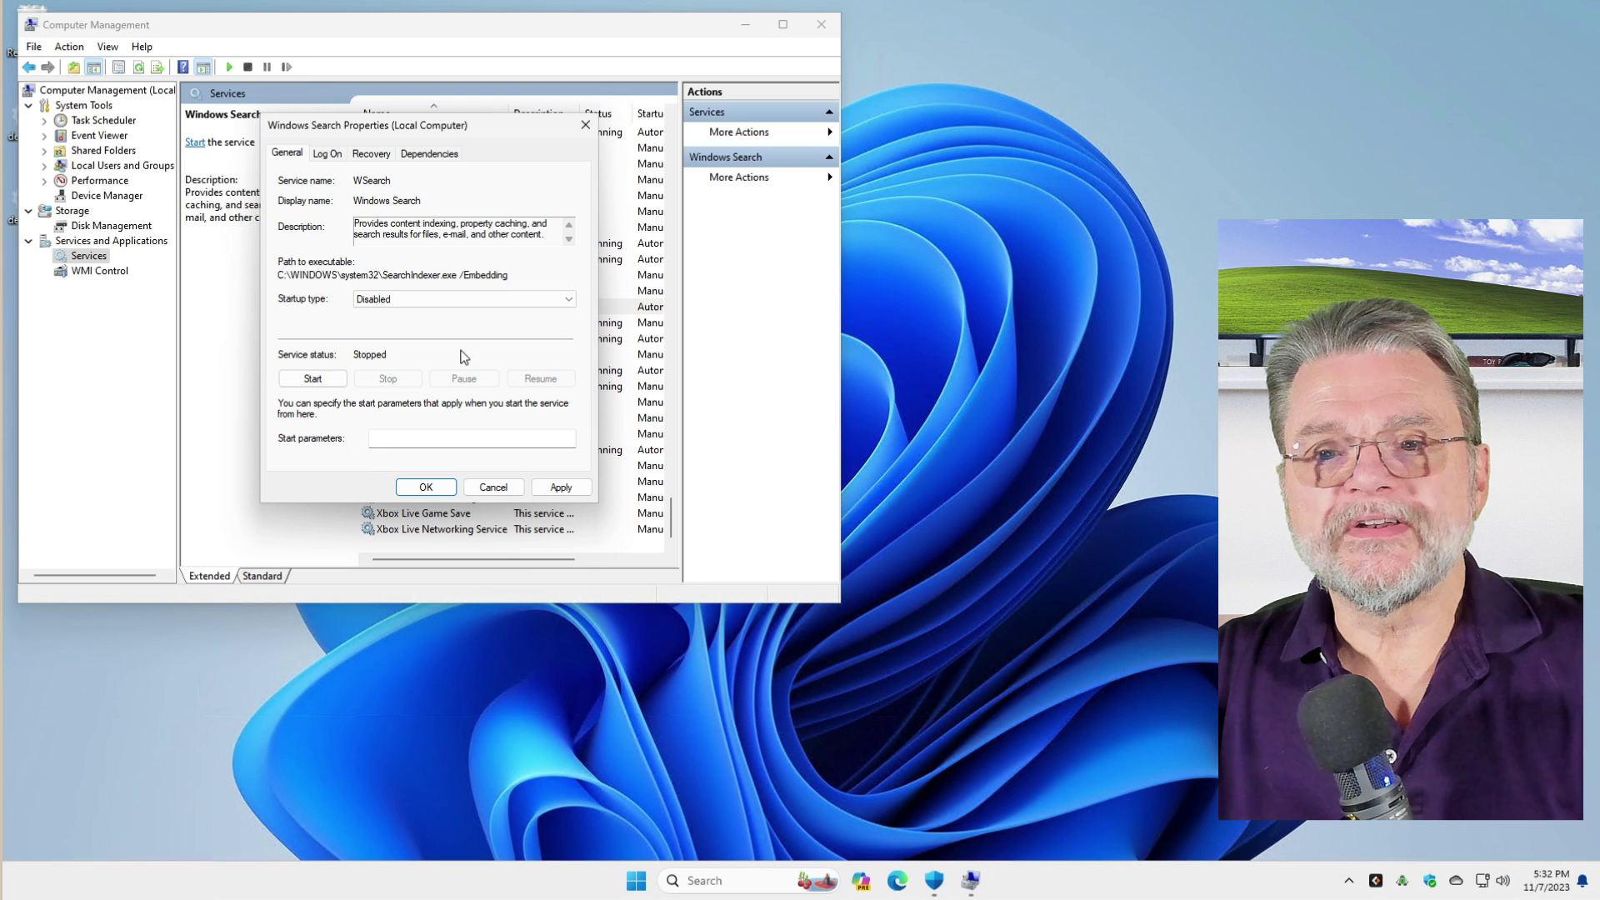
left_click(429, 489)
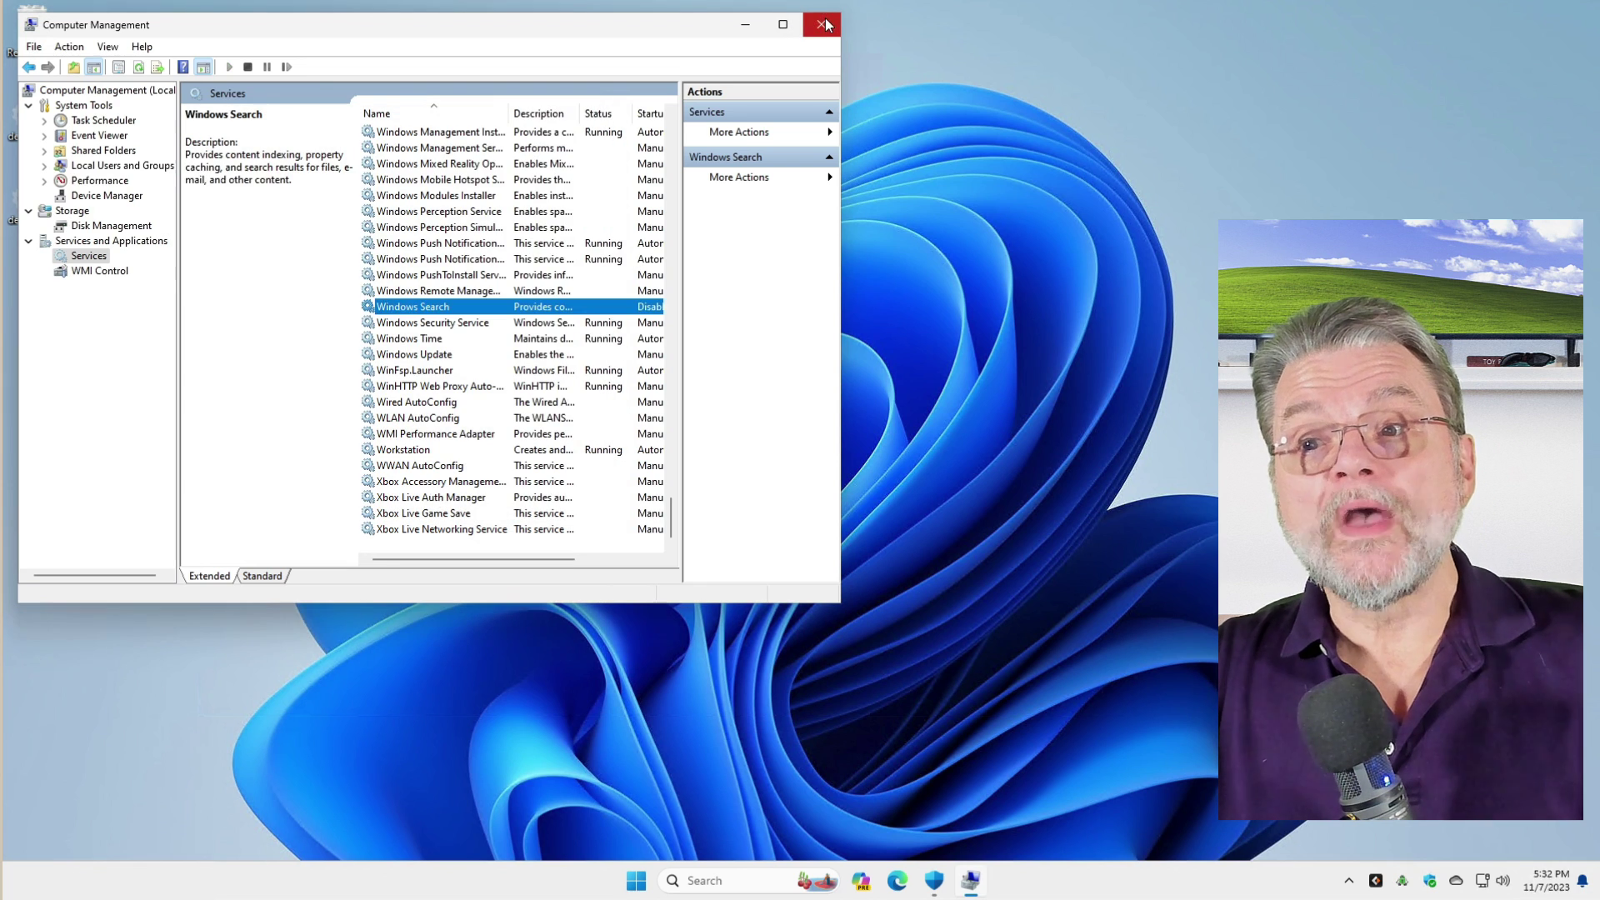
left_click(825, 26)
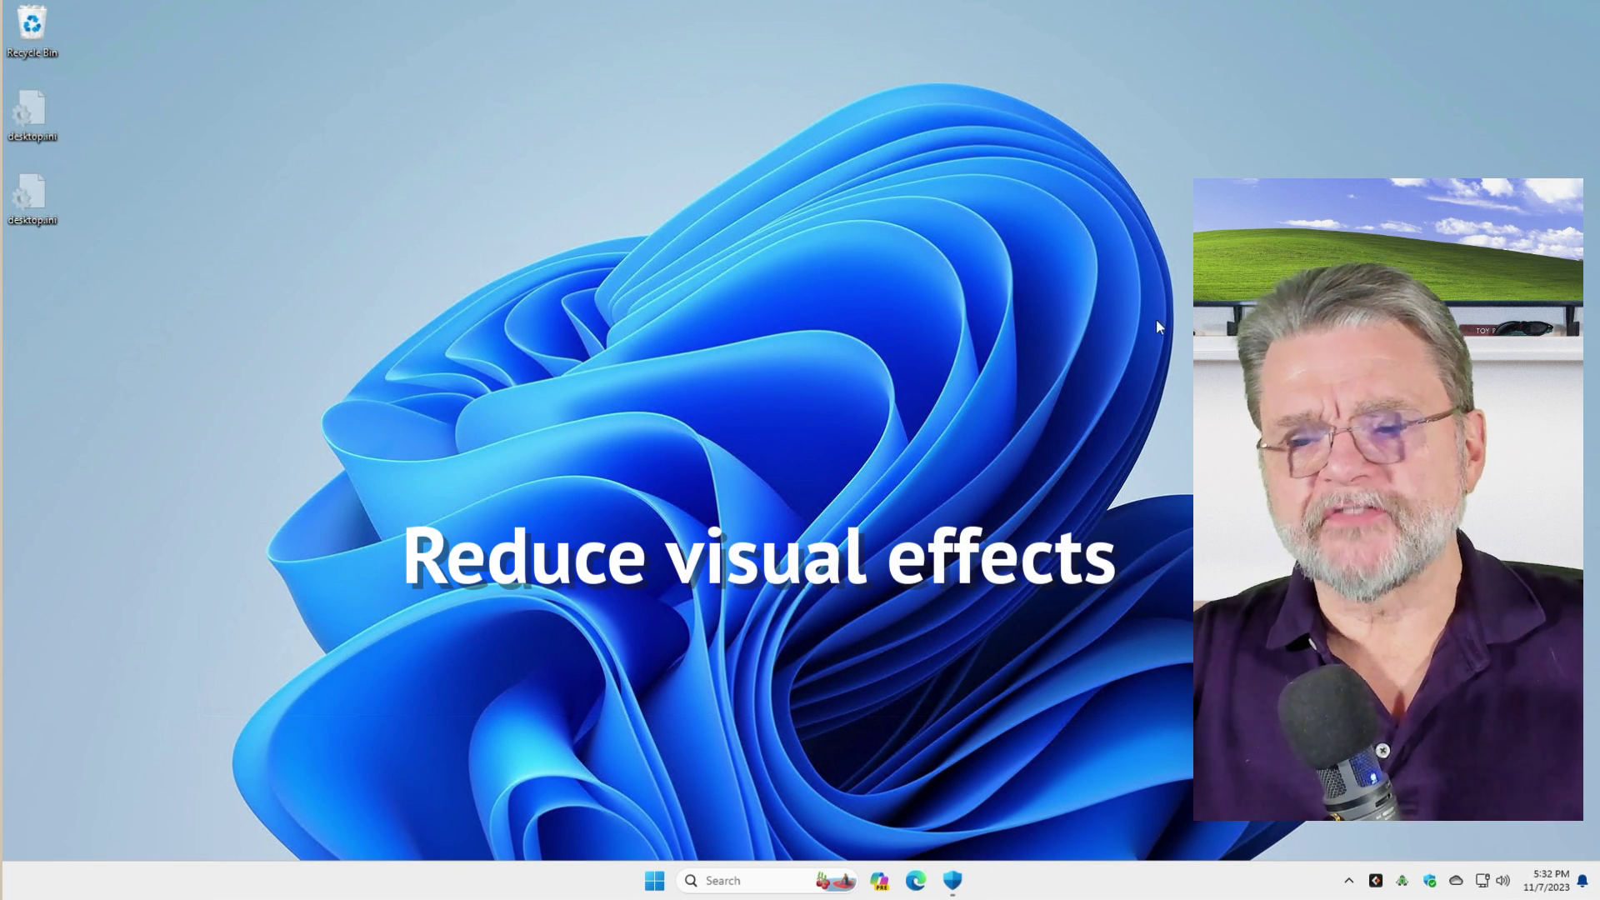
Open the Visual effects settings page and switch Transparency effects off
right_click(660, 880)
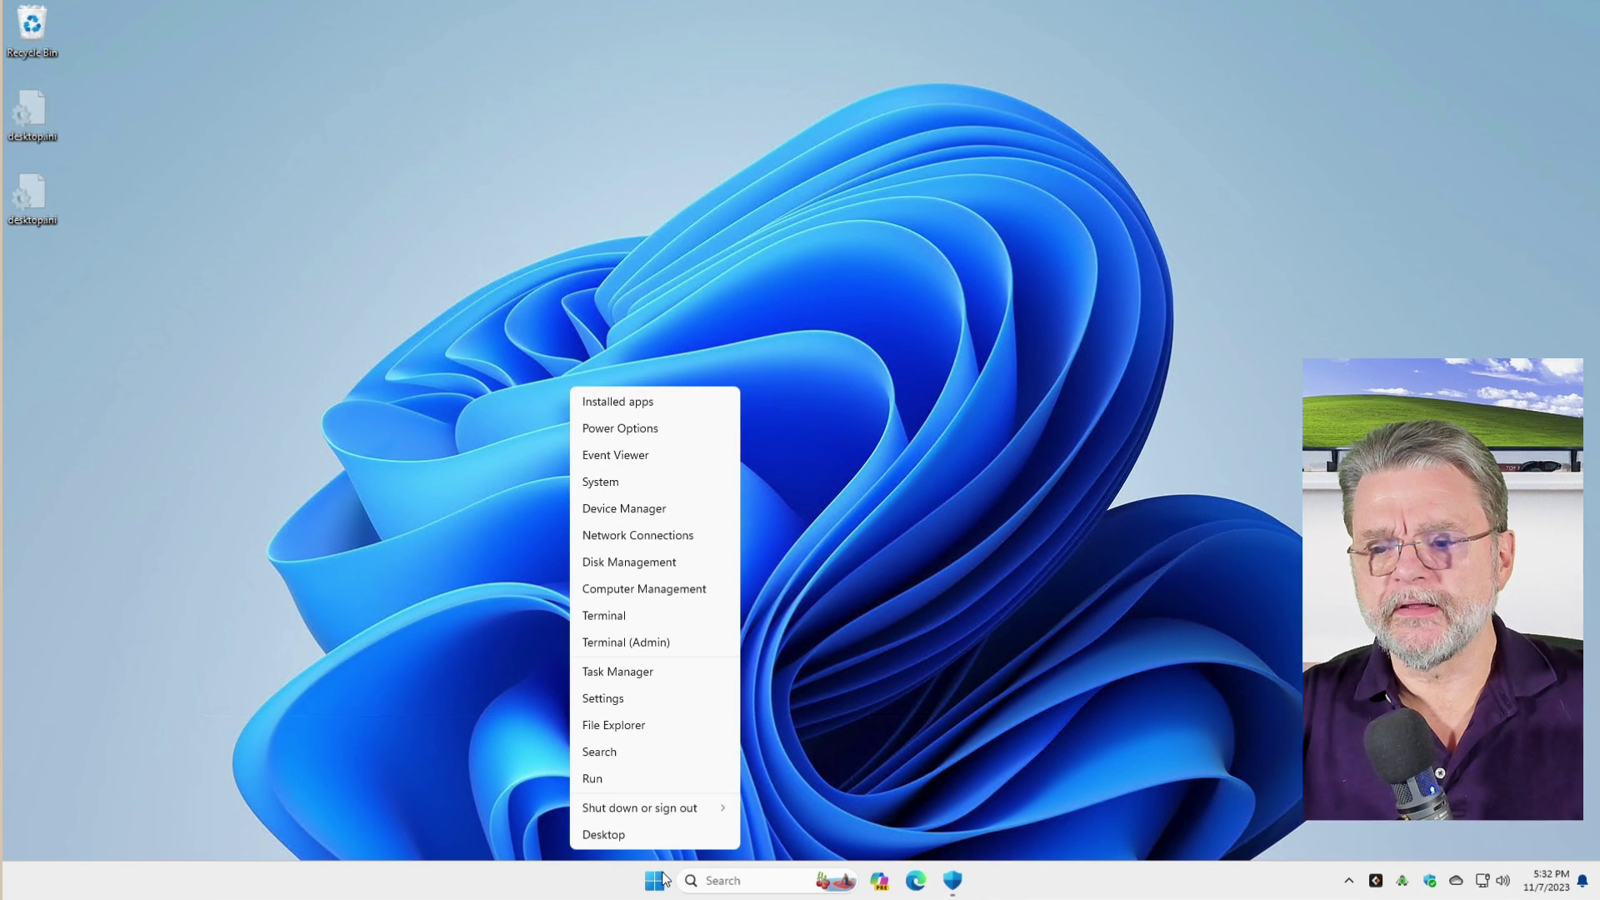
left_click(648, 699)
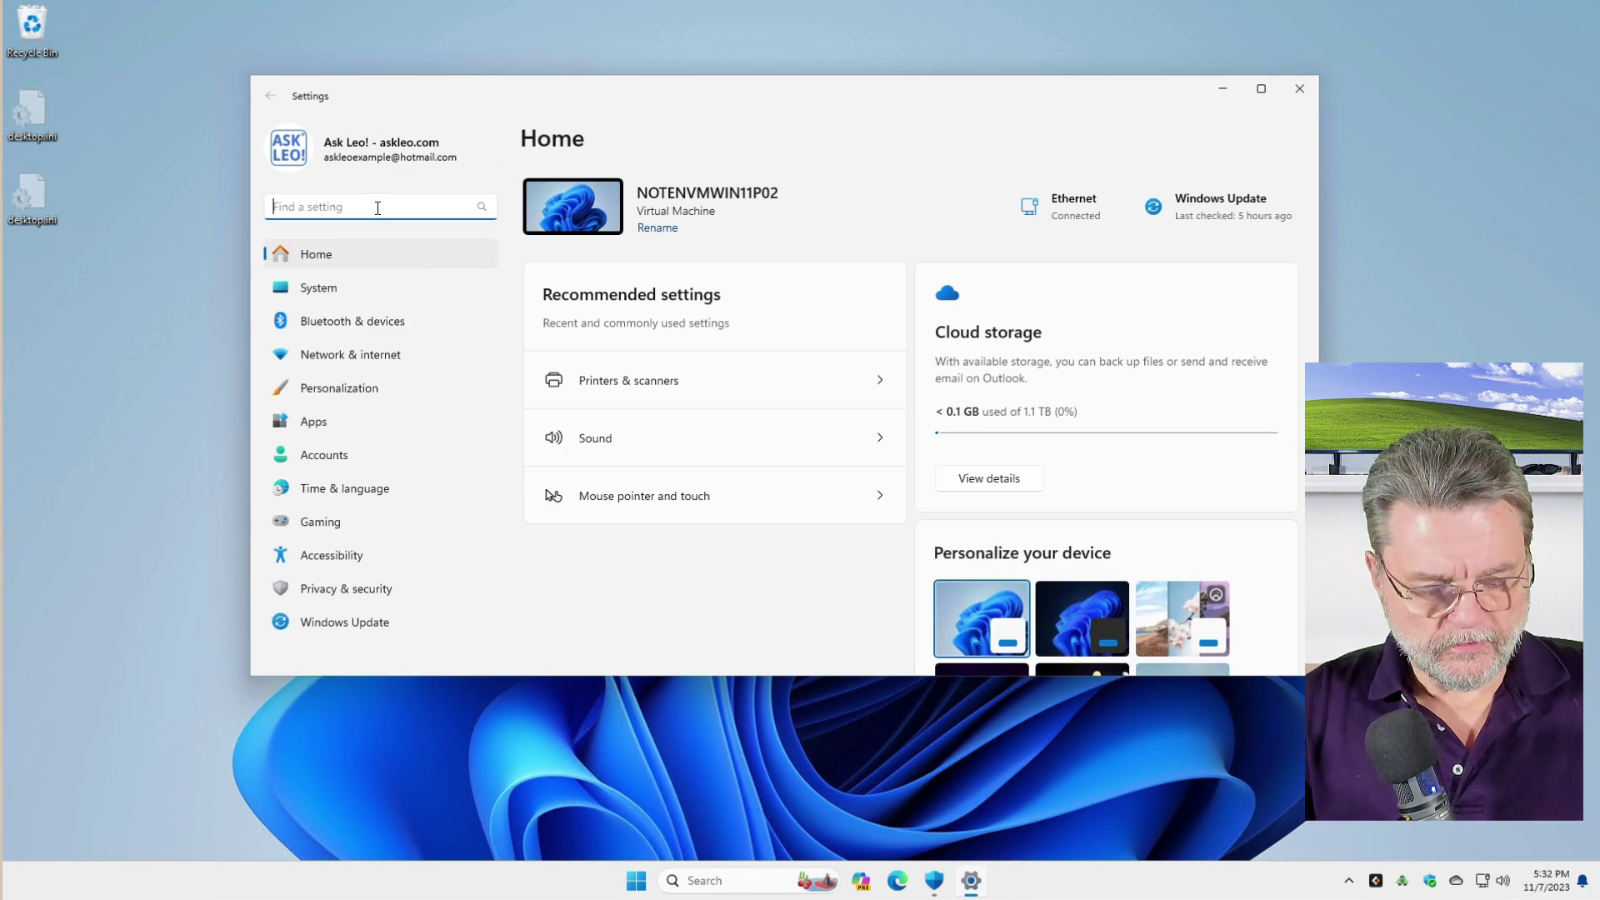
type("visual")
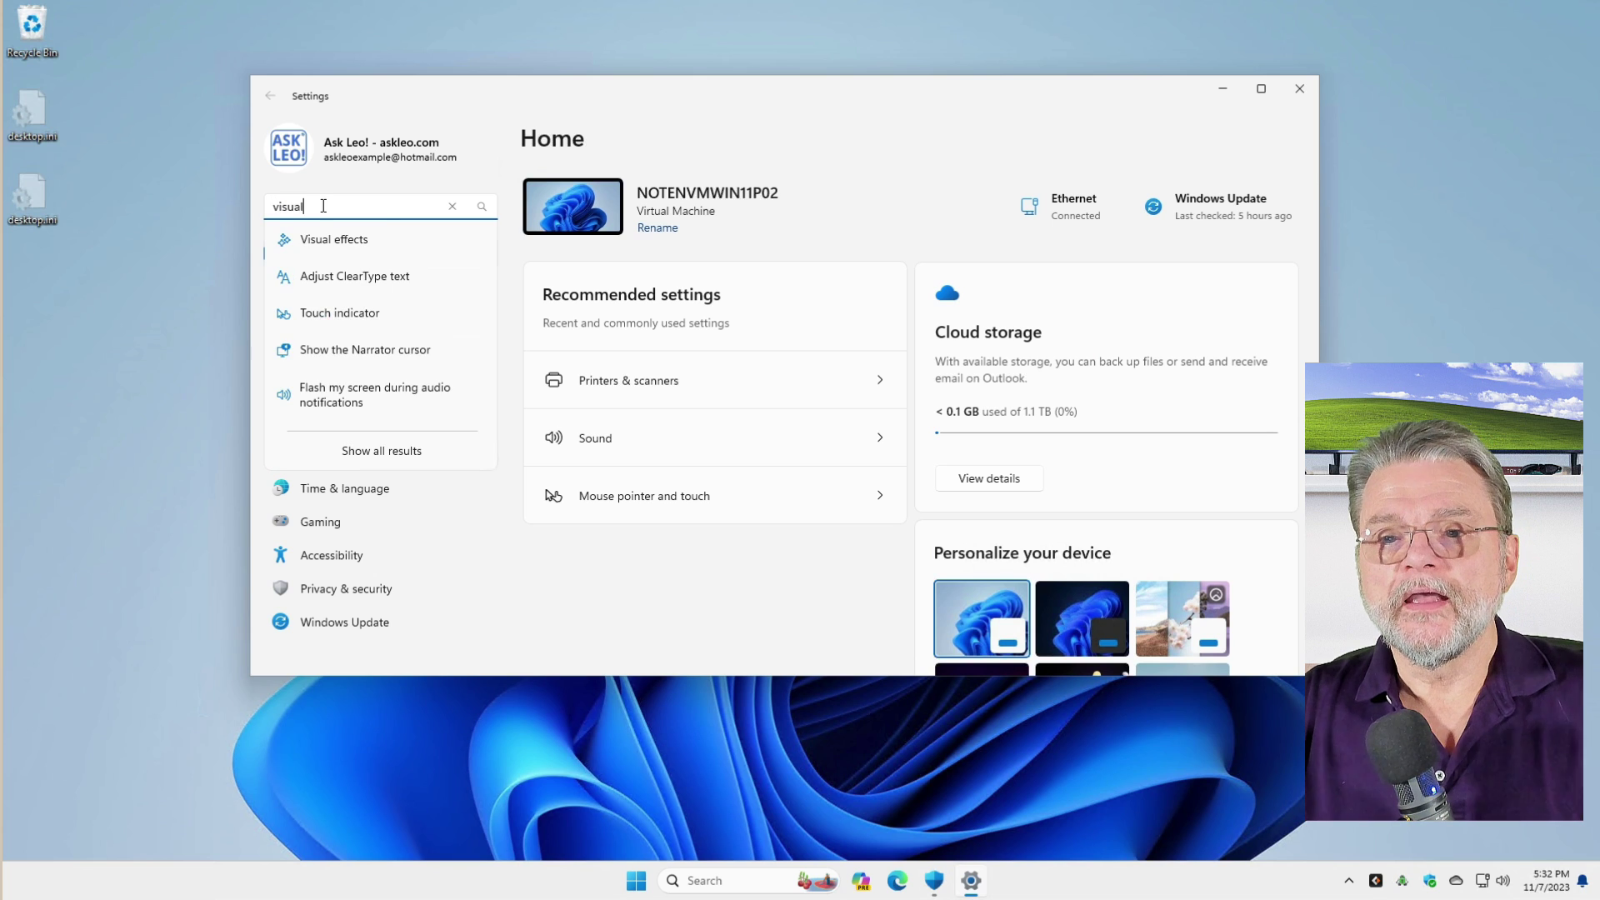
left_click(336, 243)
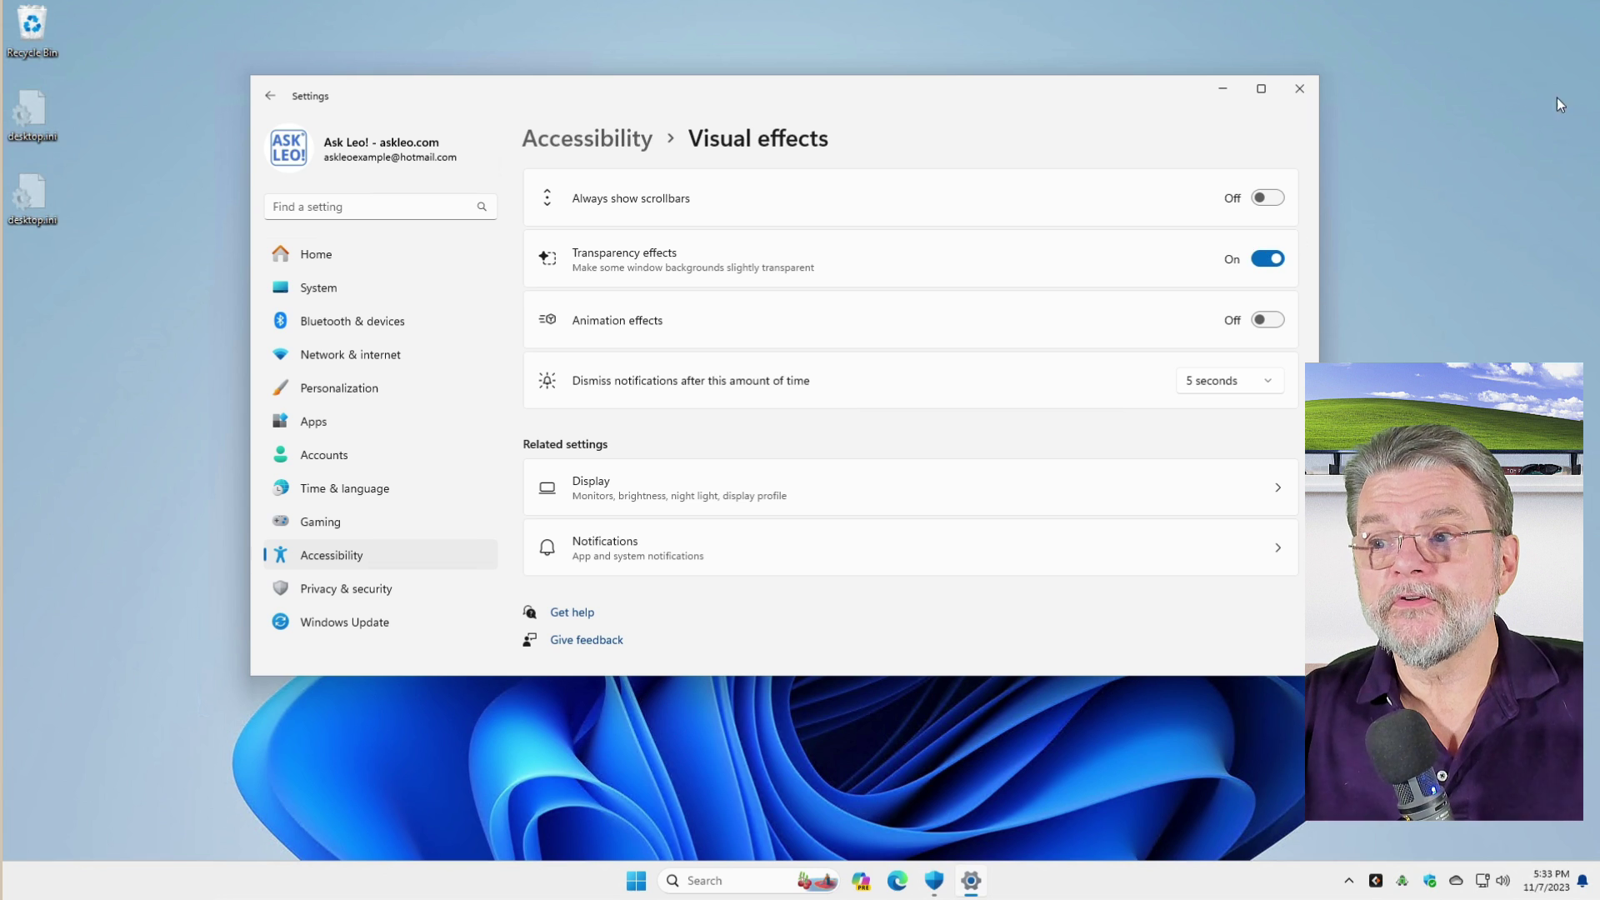
left_click(1266, 260)
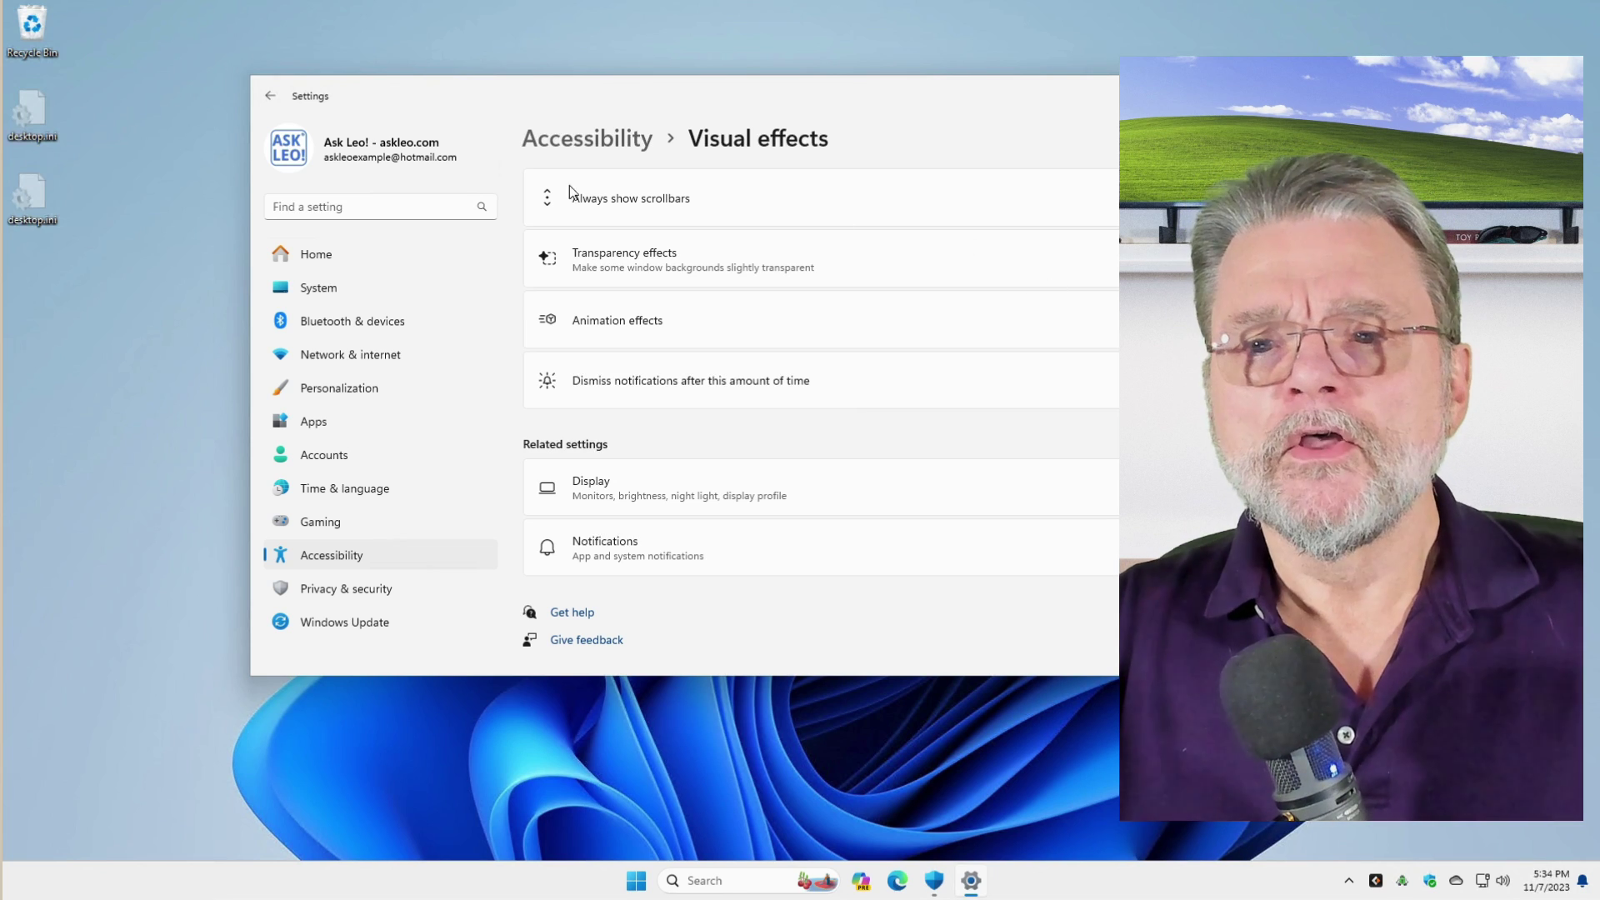
Find the power mode setting and change it from Balanced to Best performance
left_click(425, 207)
type("power")
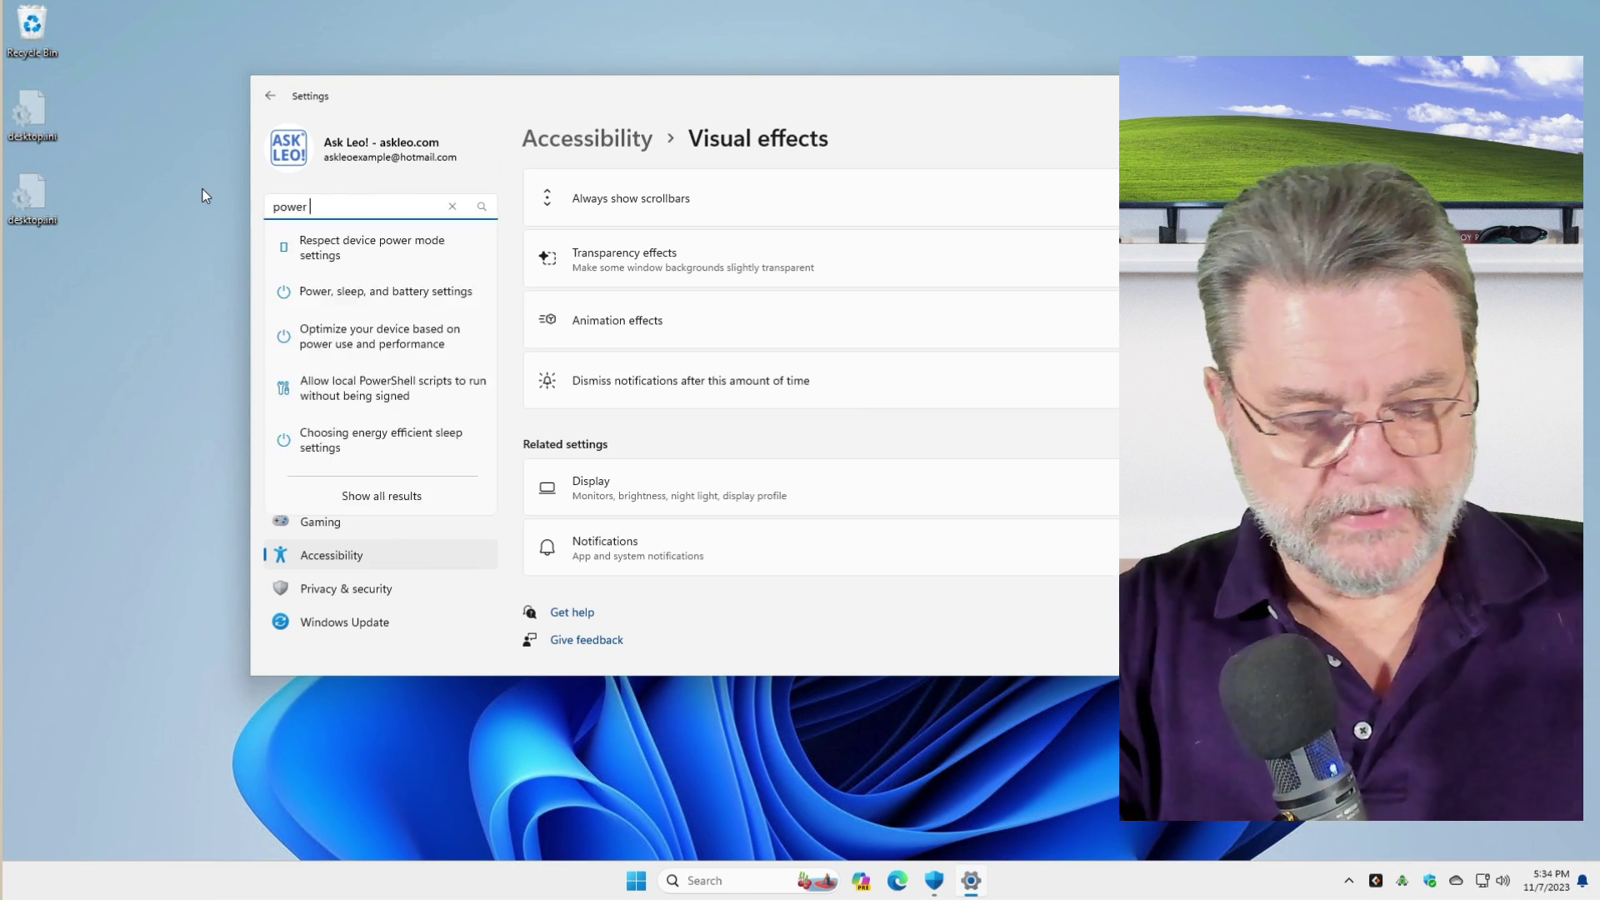
type(" mode")
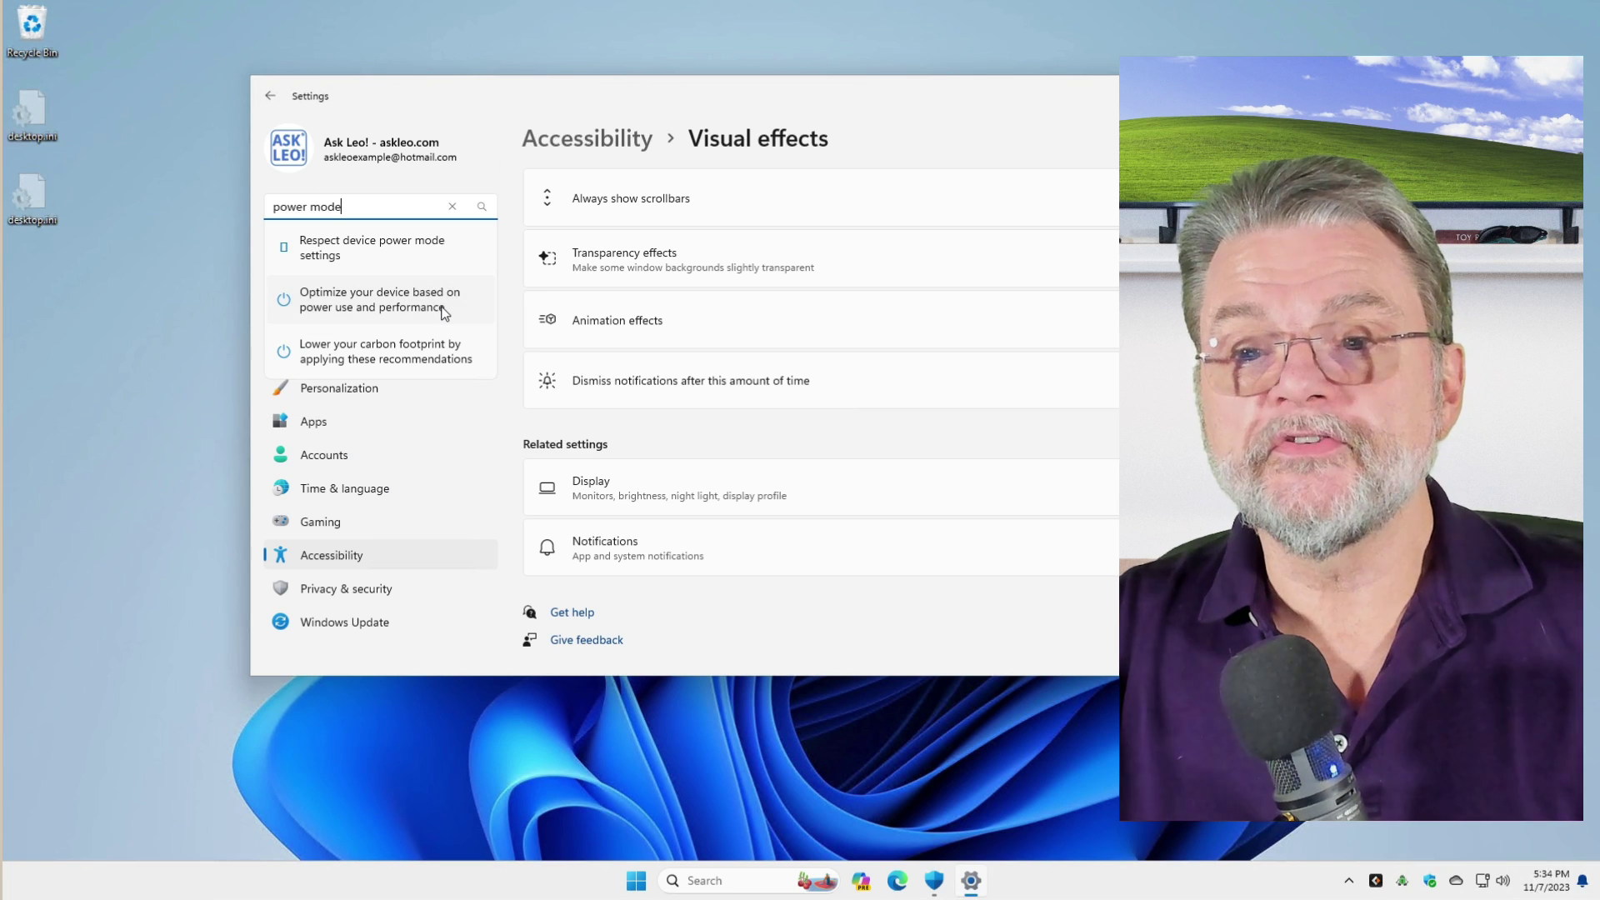
left_click(442, 308)
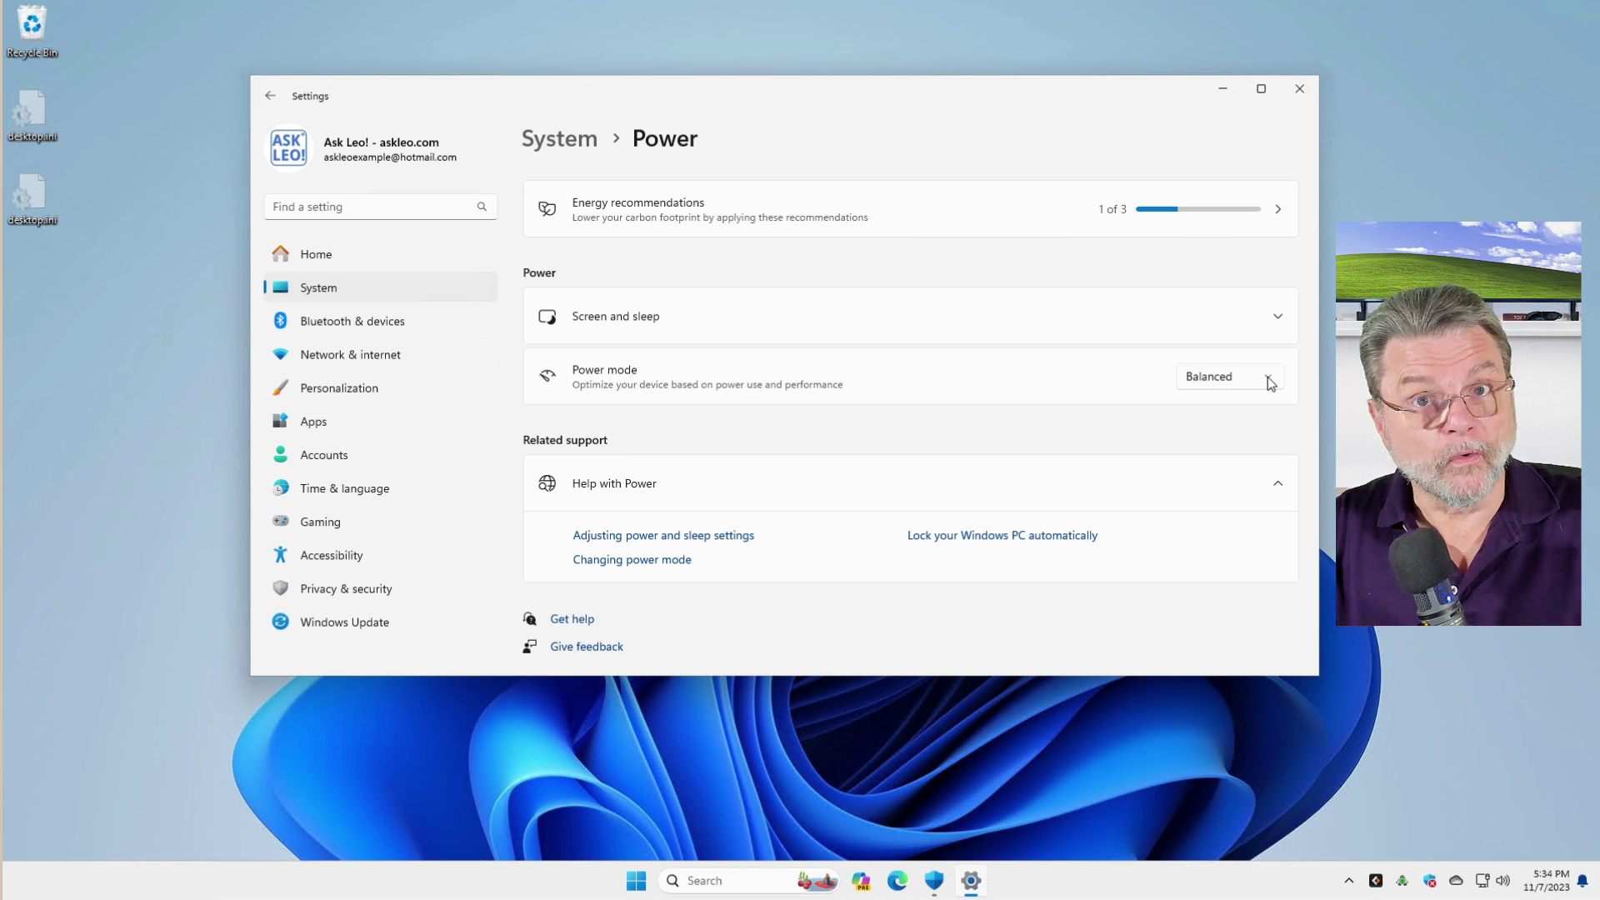
left_click(1267, 377)
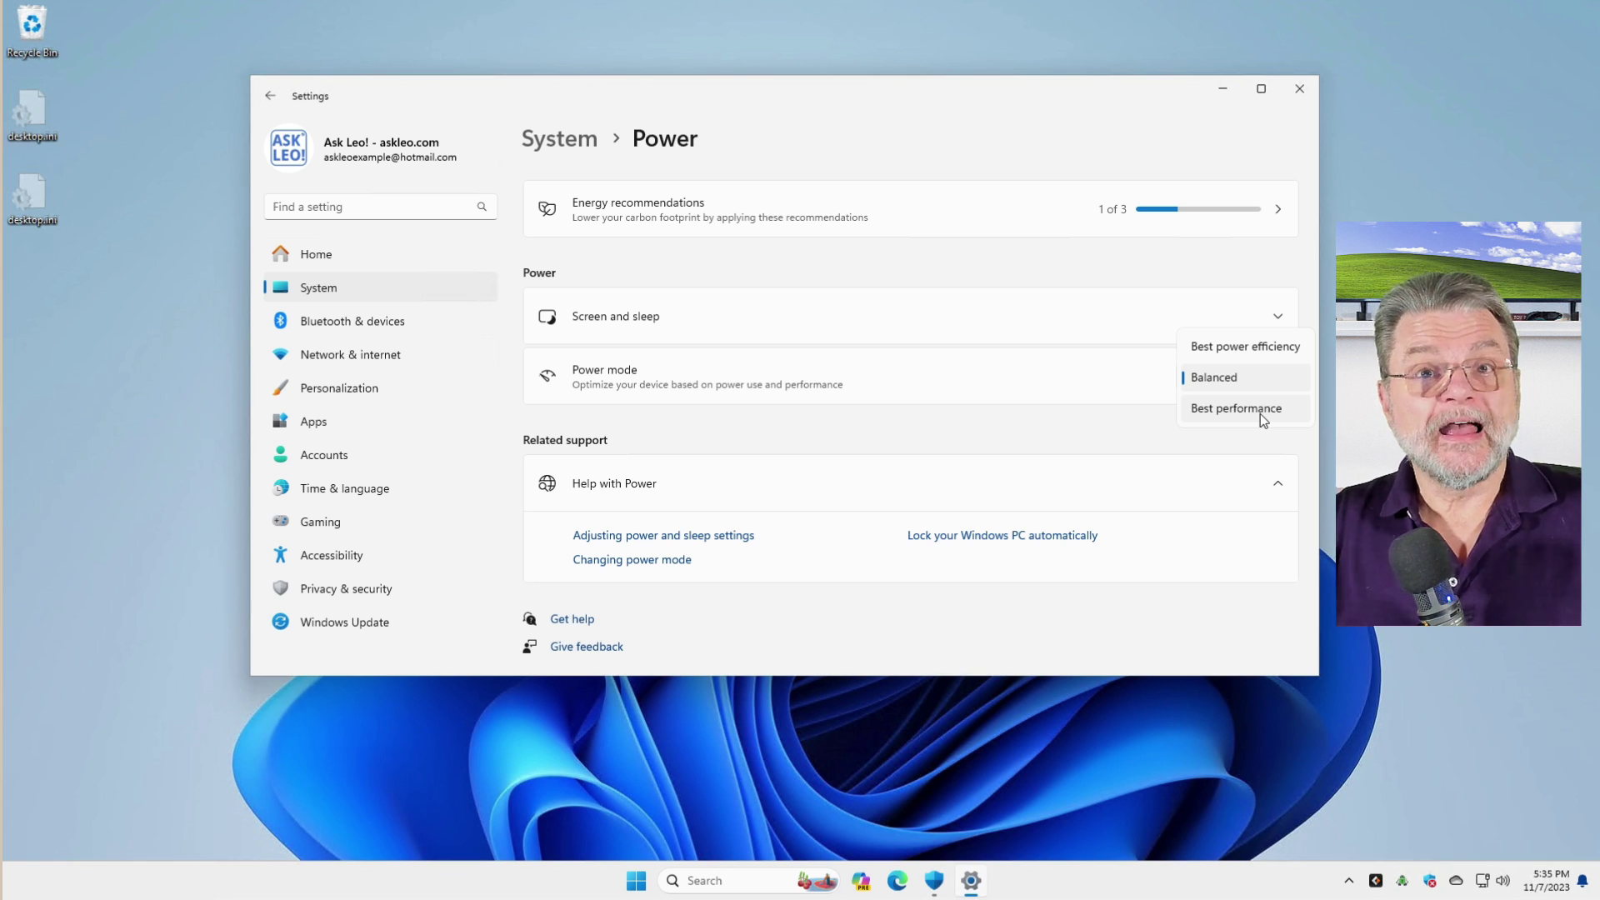
left_click(1260, 413)
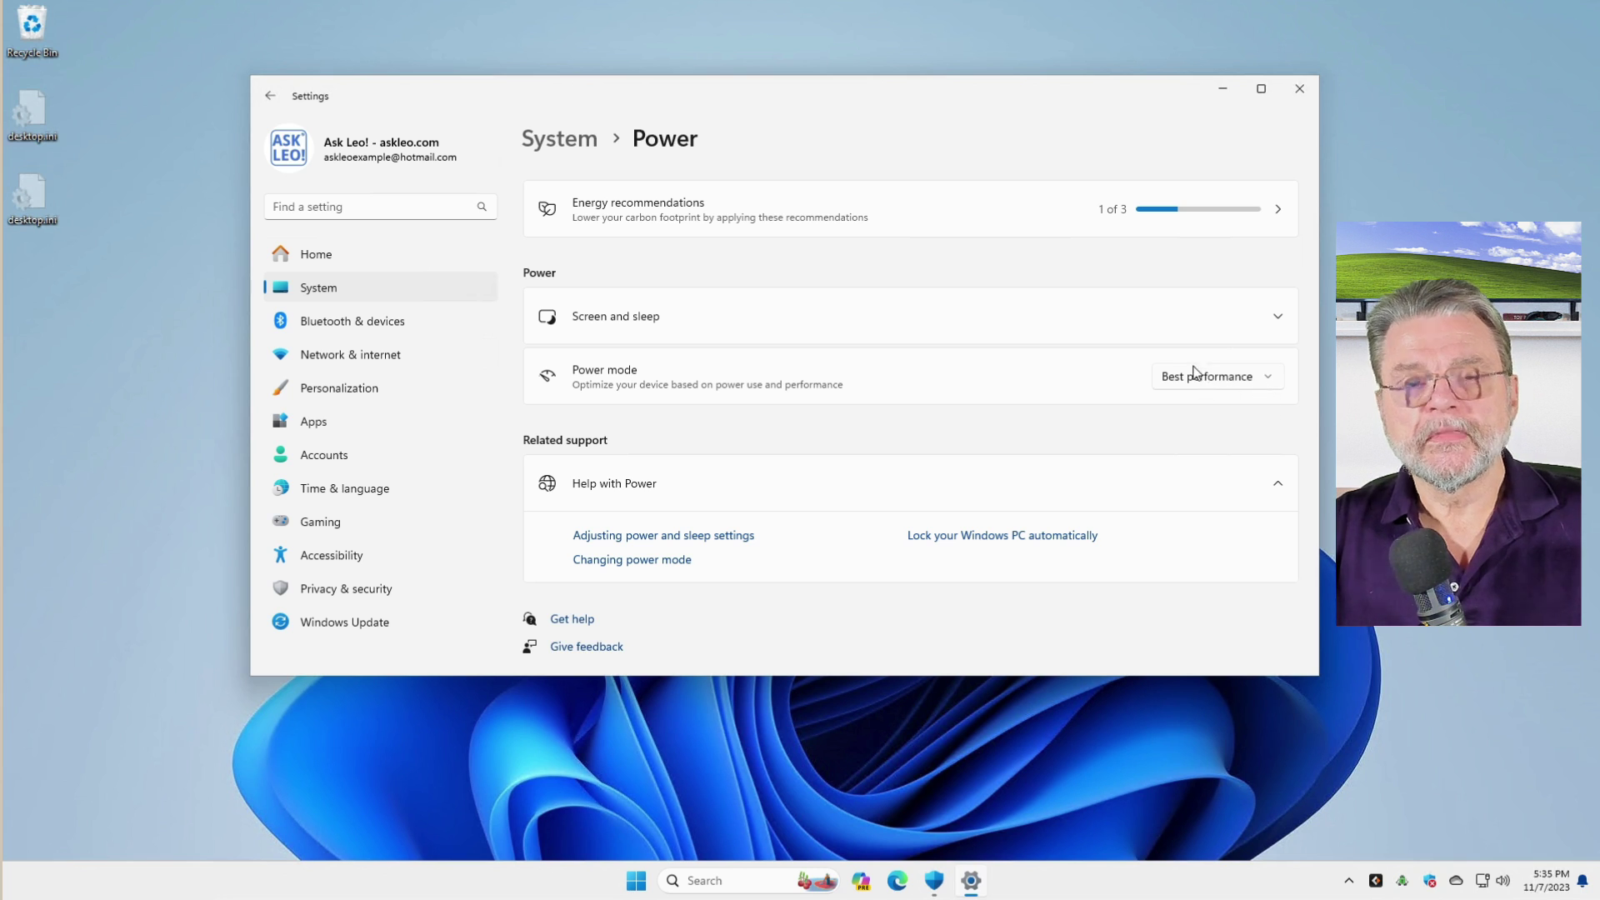
Close the Settings window on the System Power page
left_click(1300, 99)
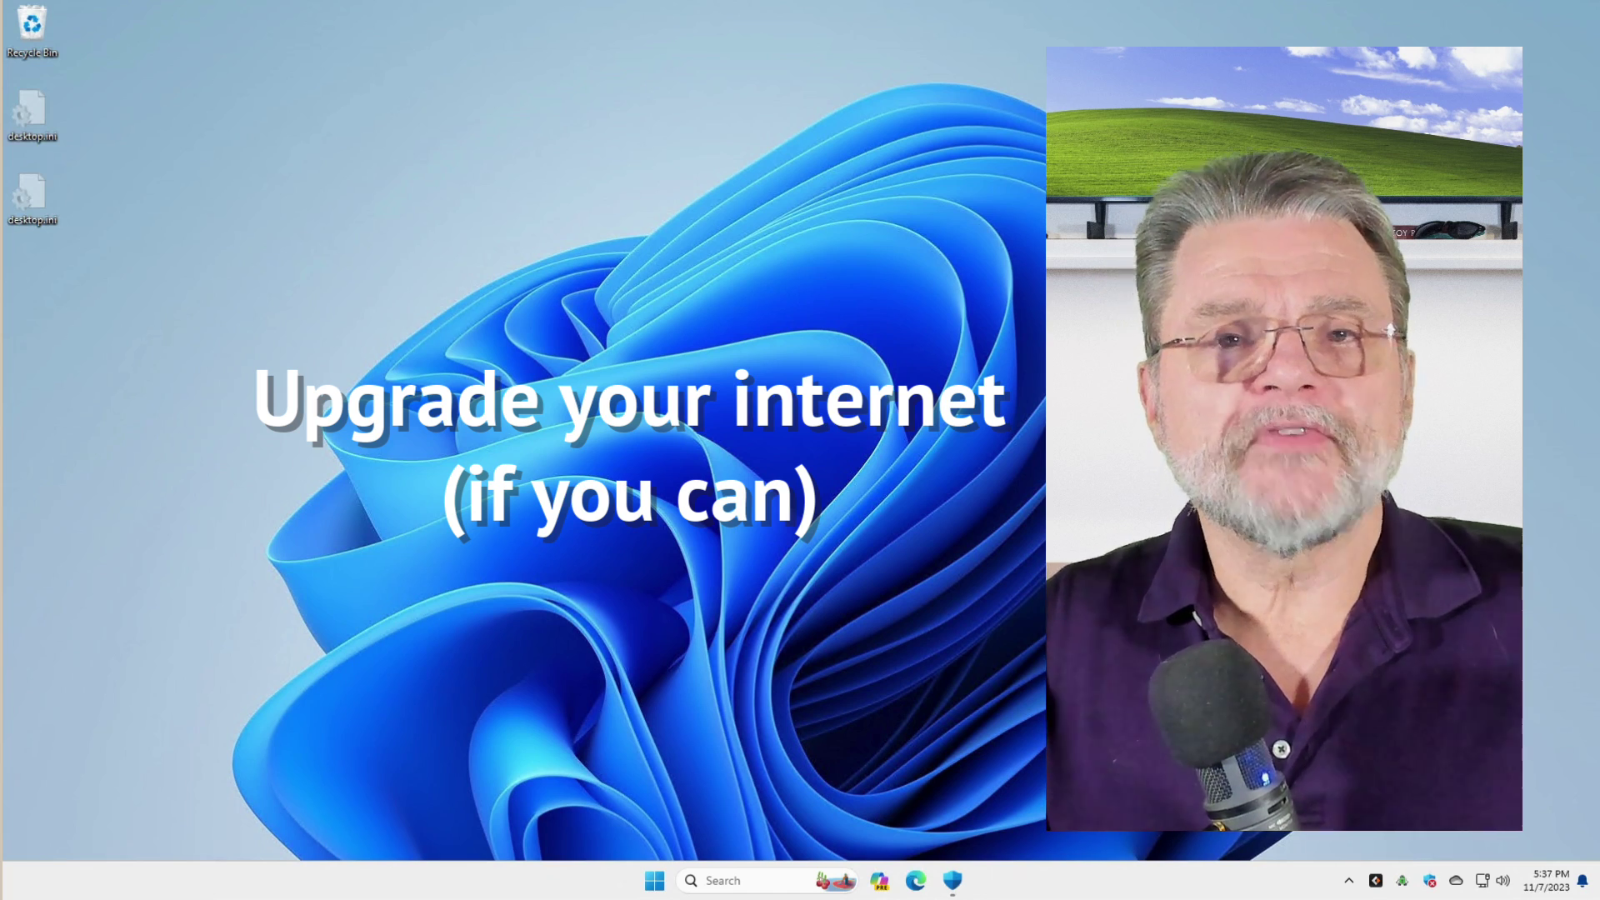
Launch Microsoft Edge from its taskbar icon
left_click(918, 884)
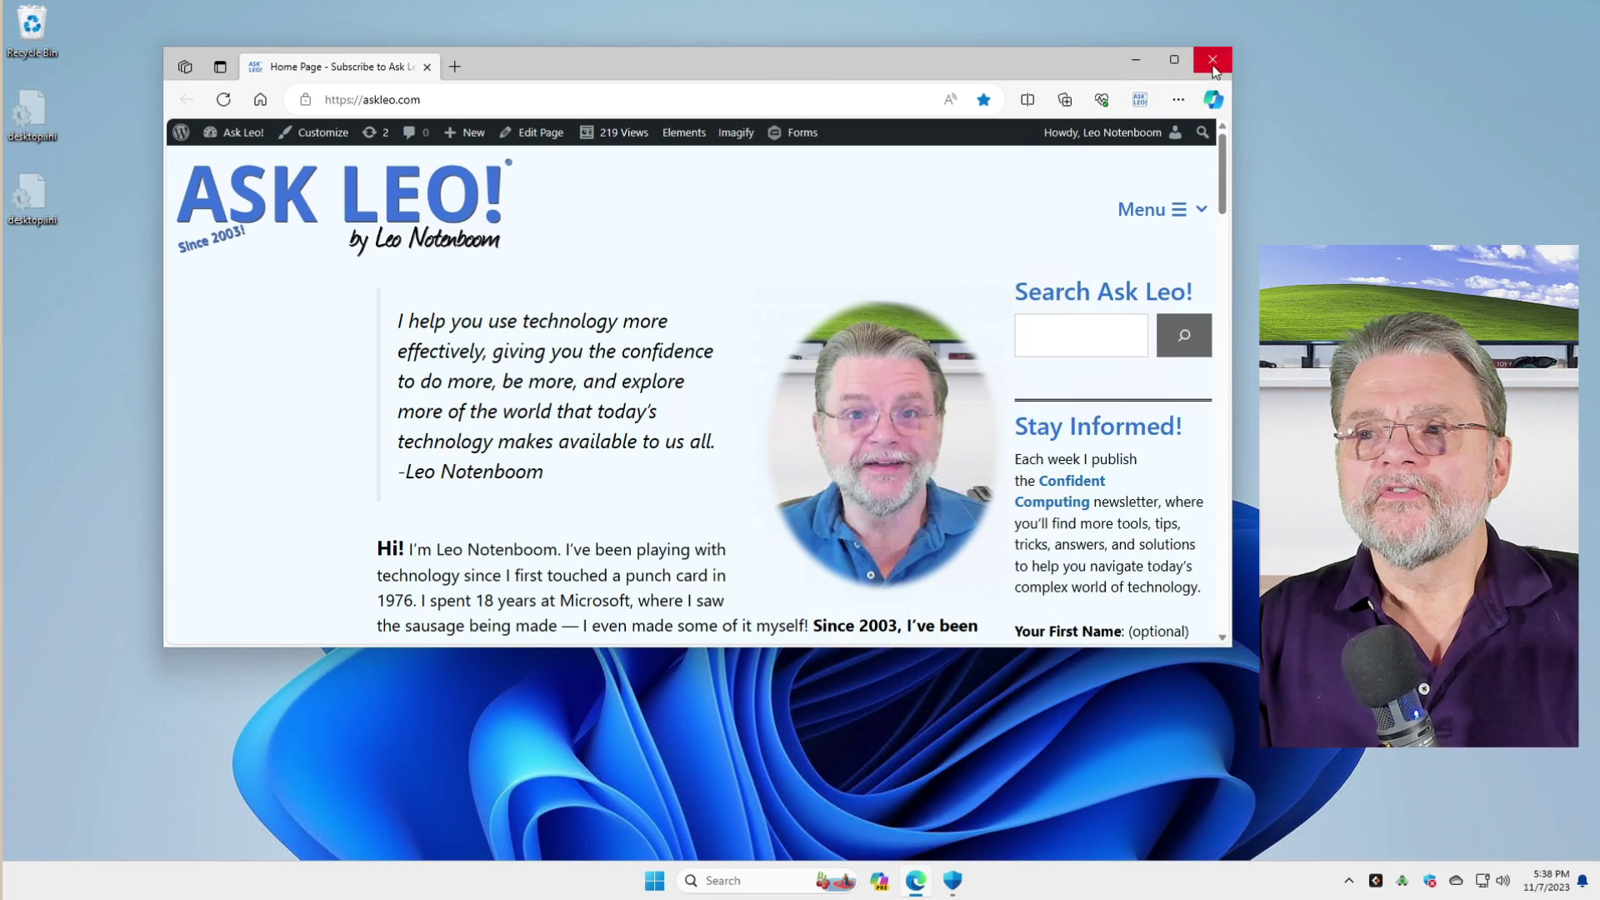
Close Edge and open System settings from the Start button's power-user menu
left_click(1209, 61)
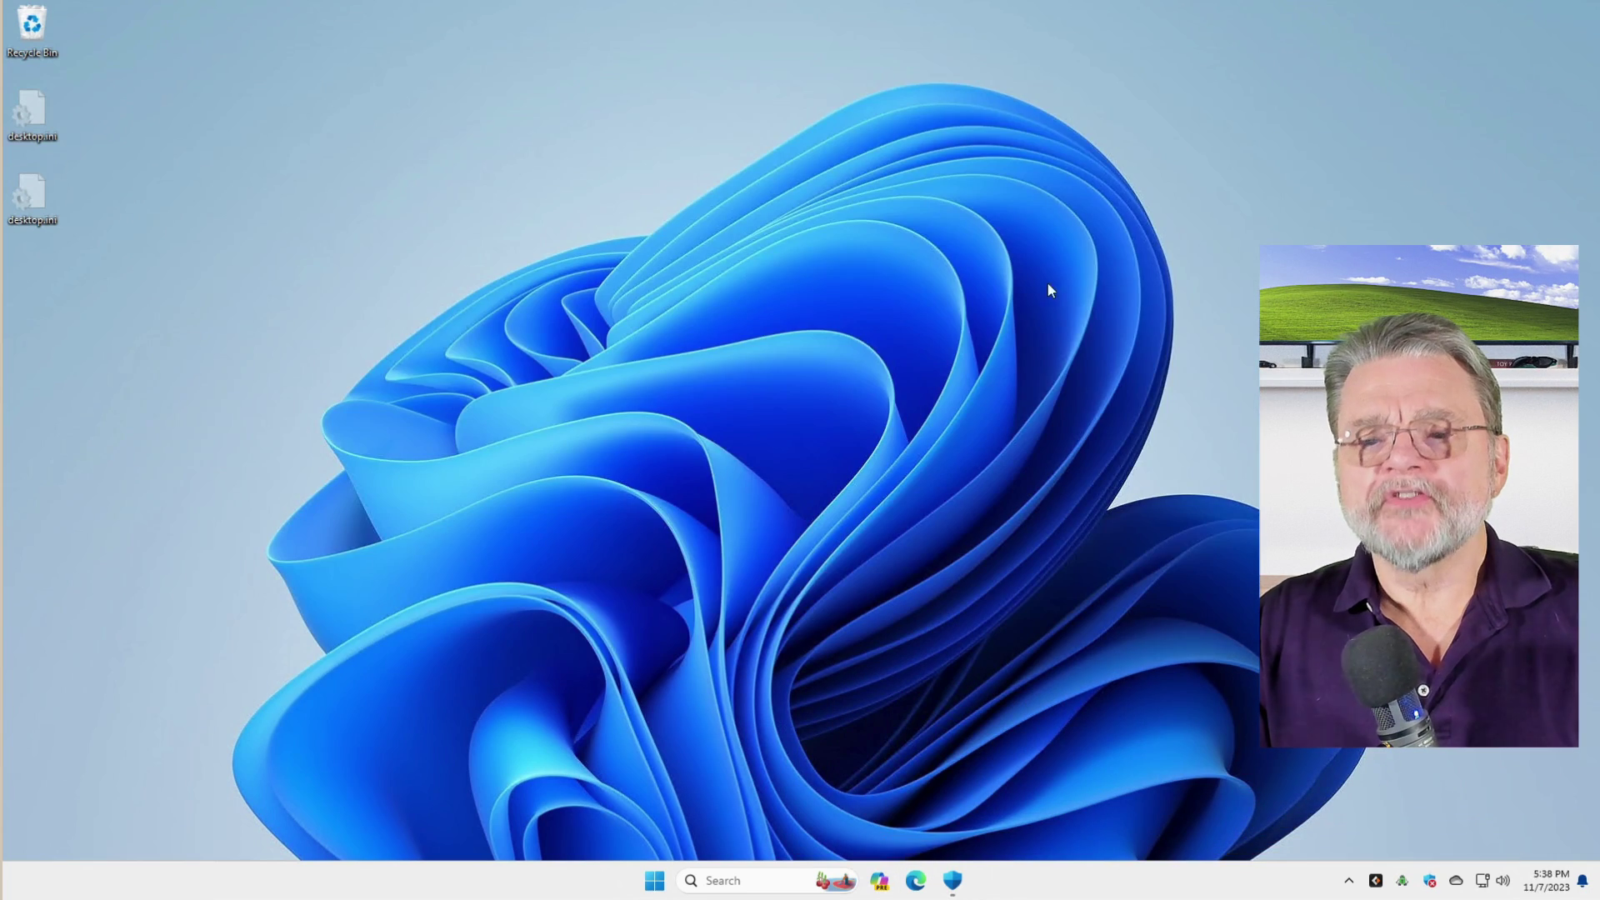
right_click(655, 880)
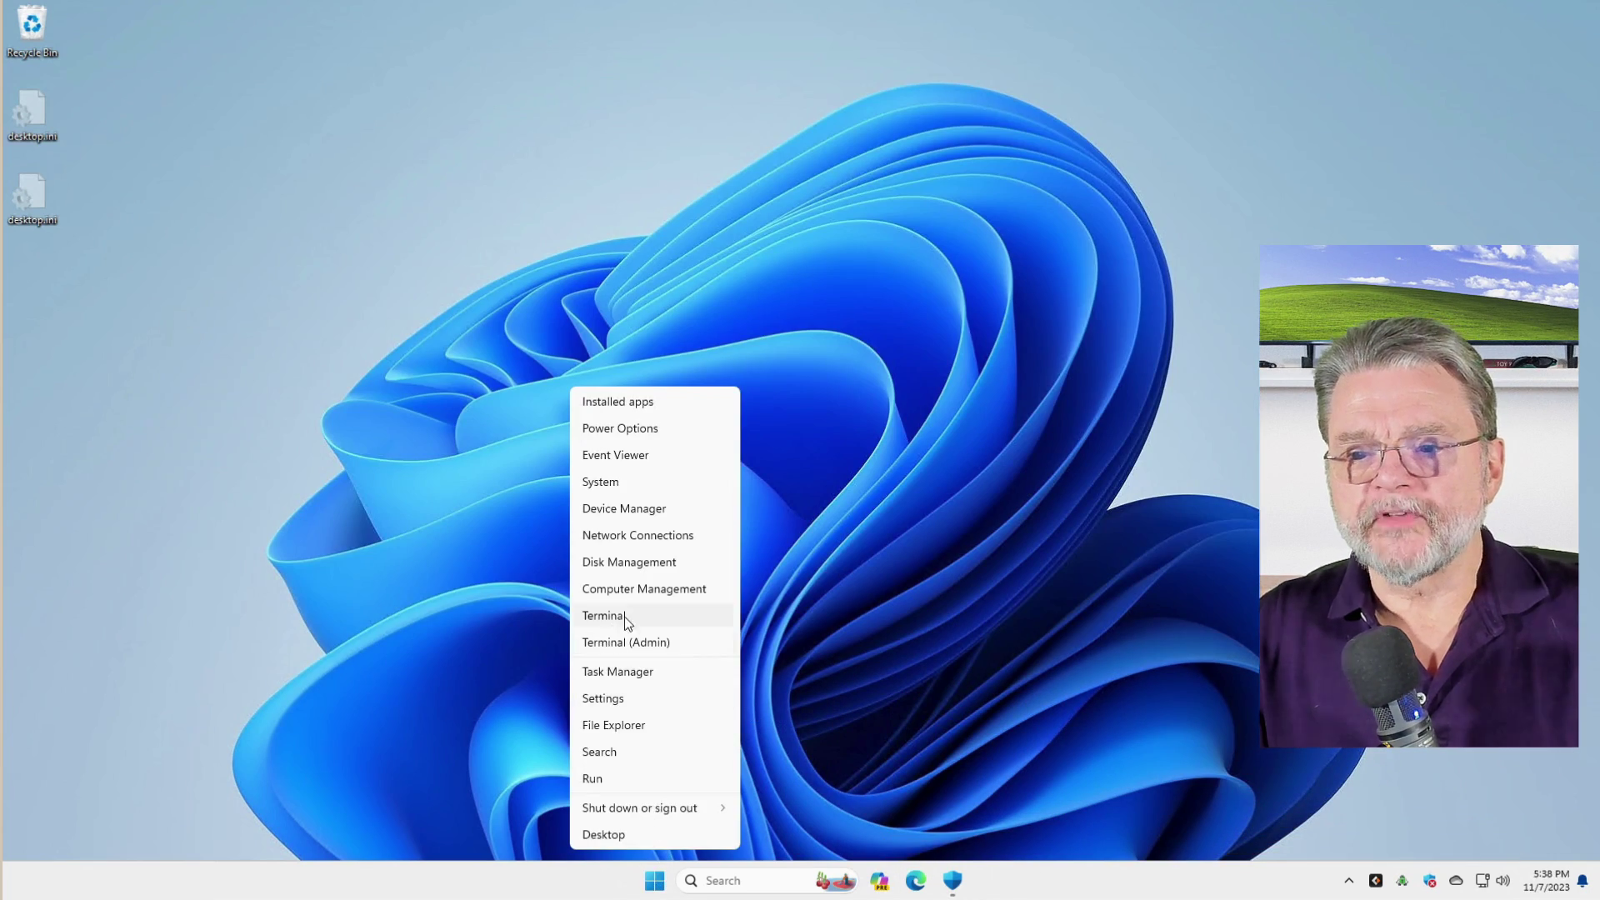
left_click(636, 486)
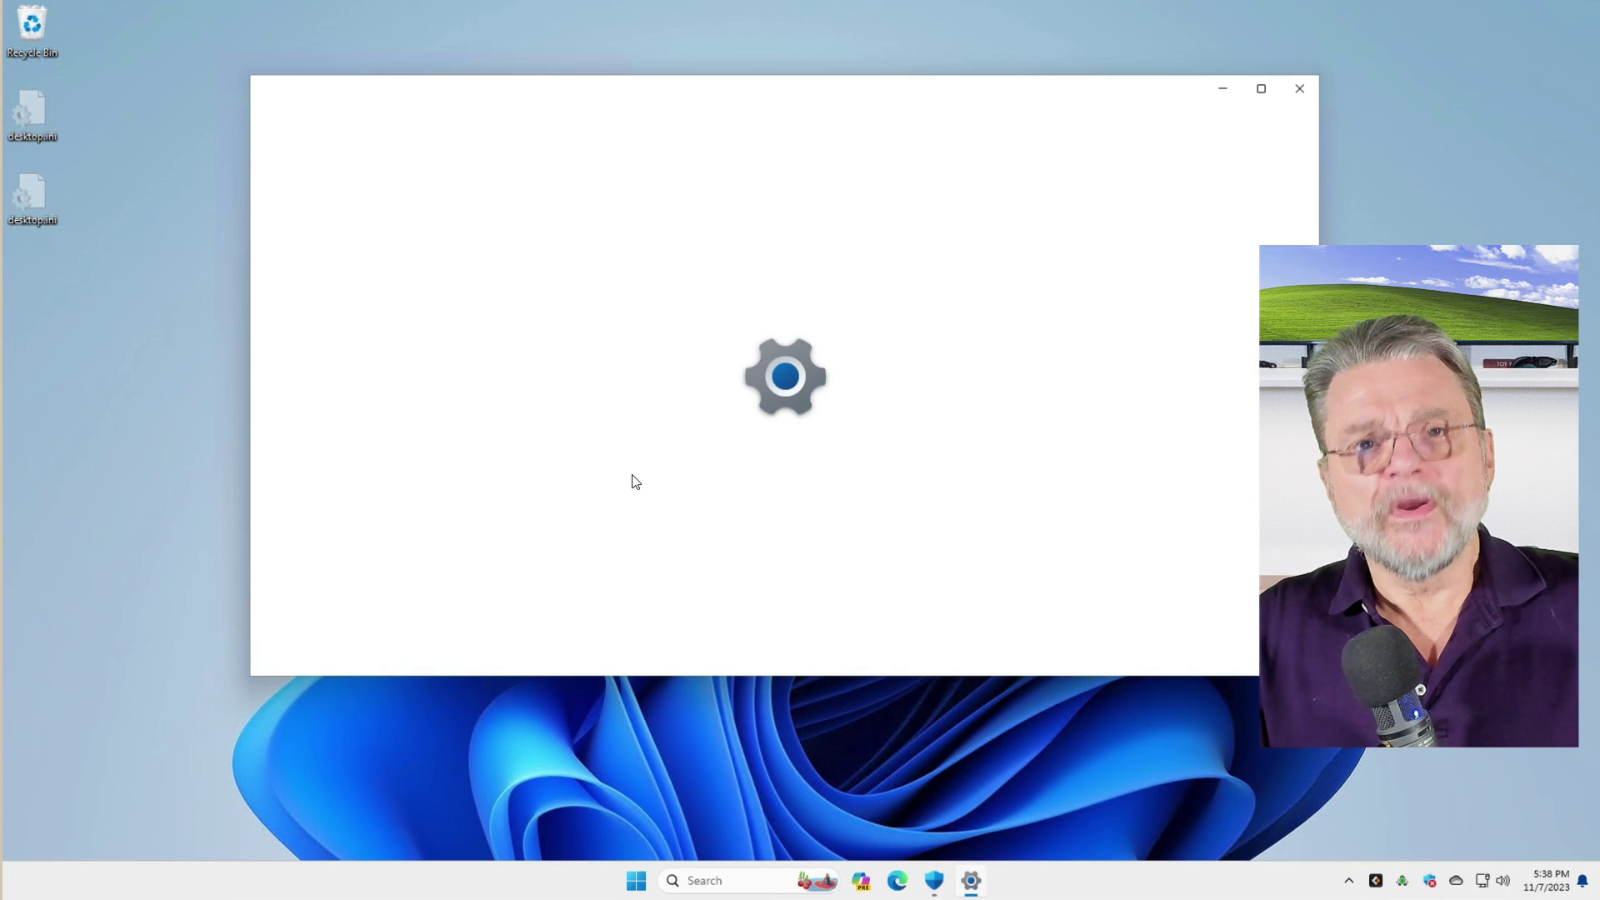